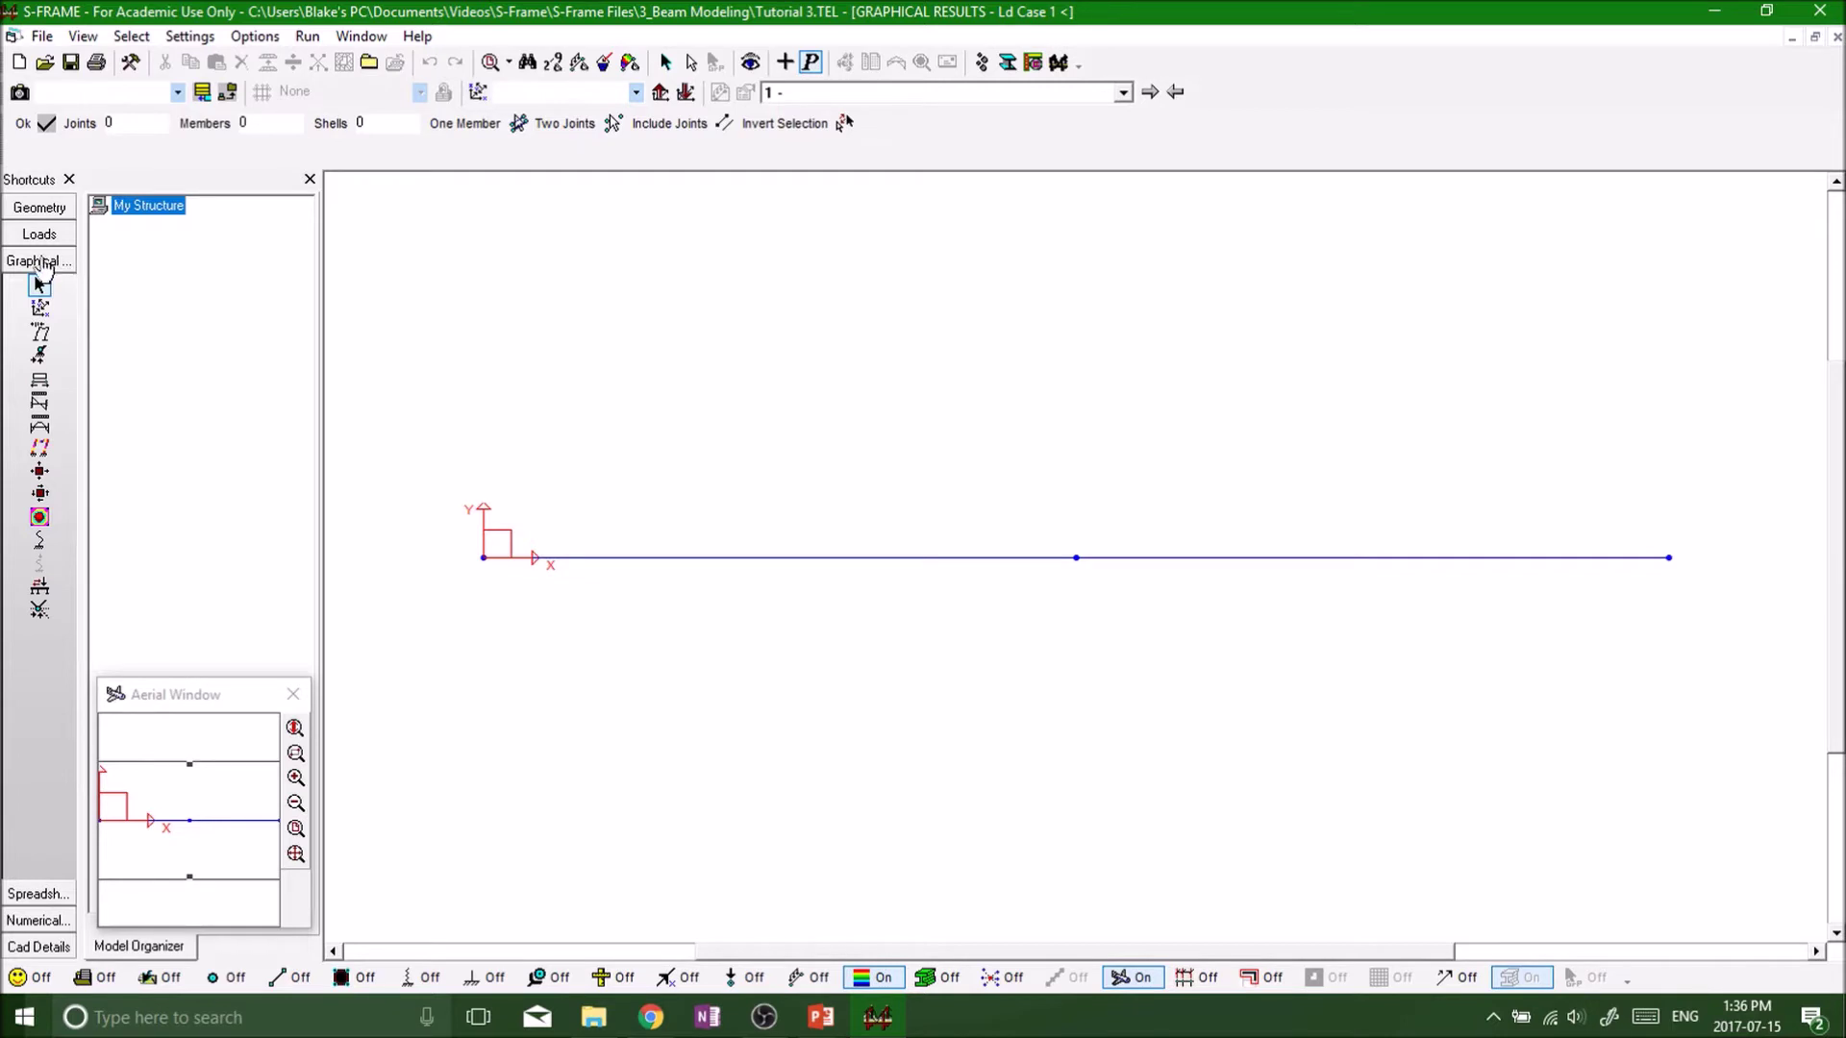
Step: Display the beam's displacement diagram in the graphical results
{"action": "left_click", "coordinate": [63, 272]}
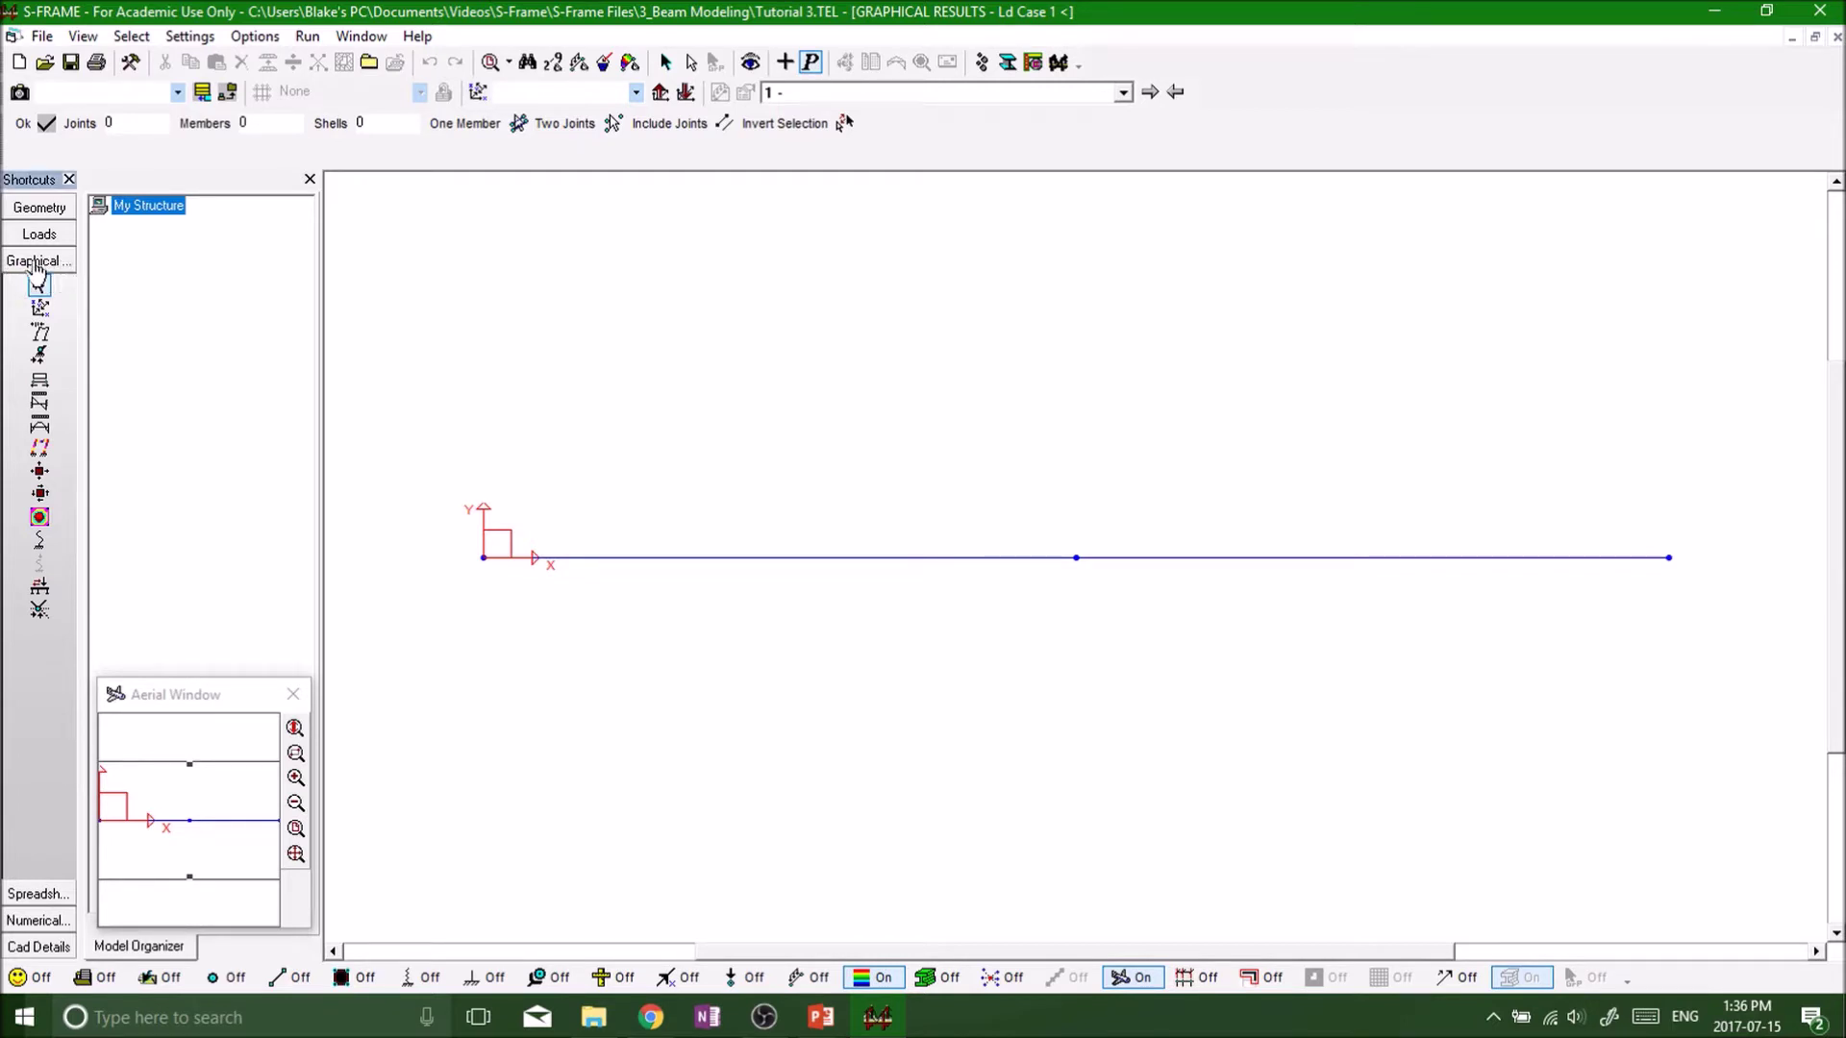
{"action": "left_click", "coordinate": [40, 332]}
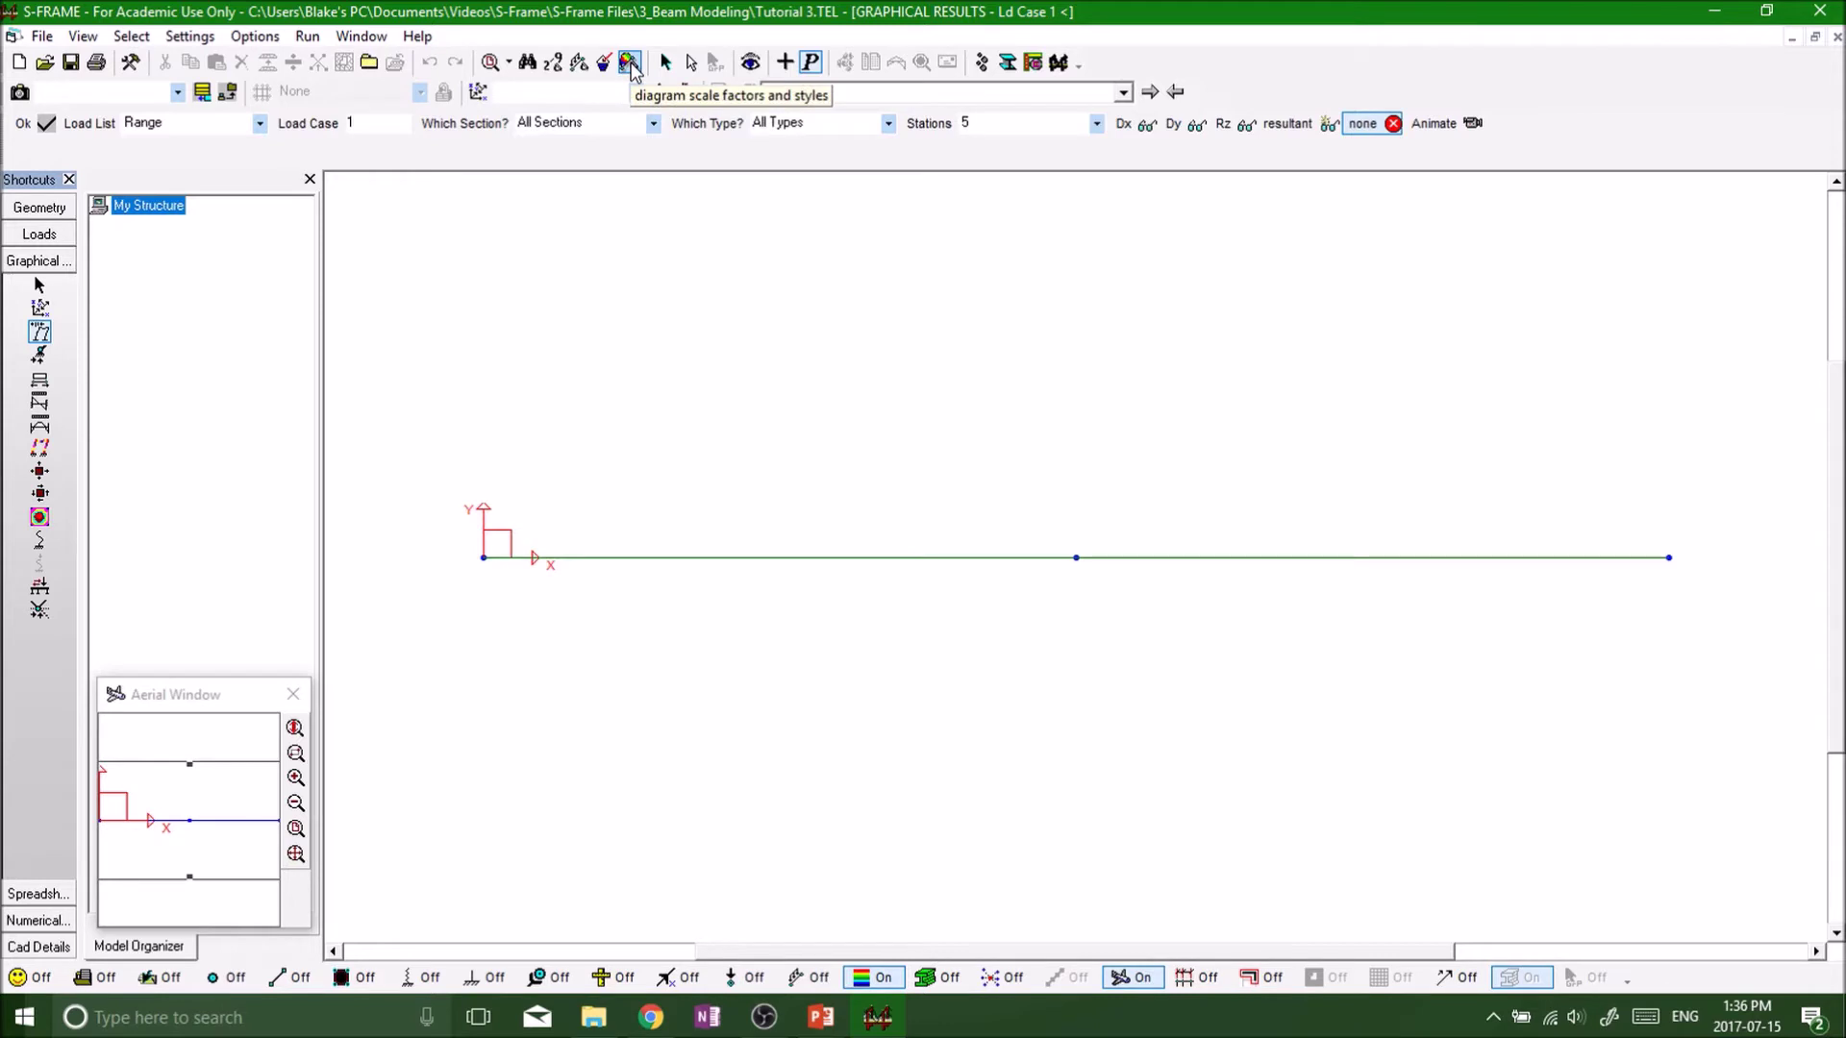
Step: Set the user-defined diagram scale factor to 100 for the displacement diagram
{"action": "left_click", "coordinate": [630, 63]}
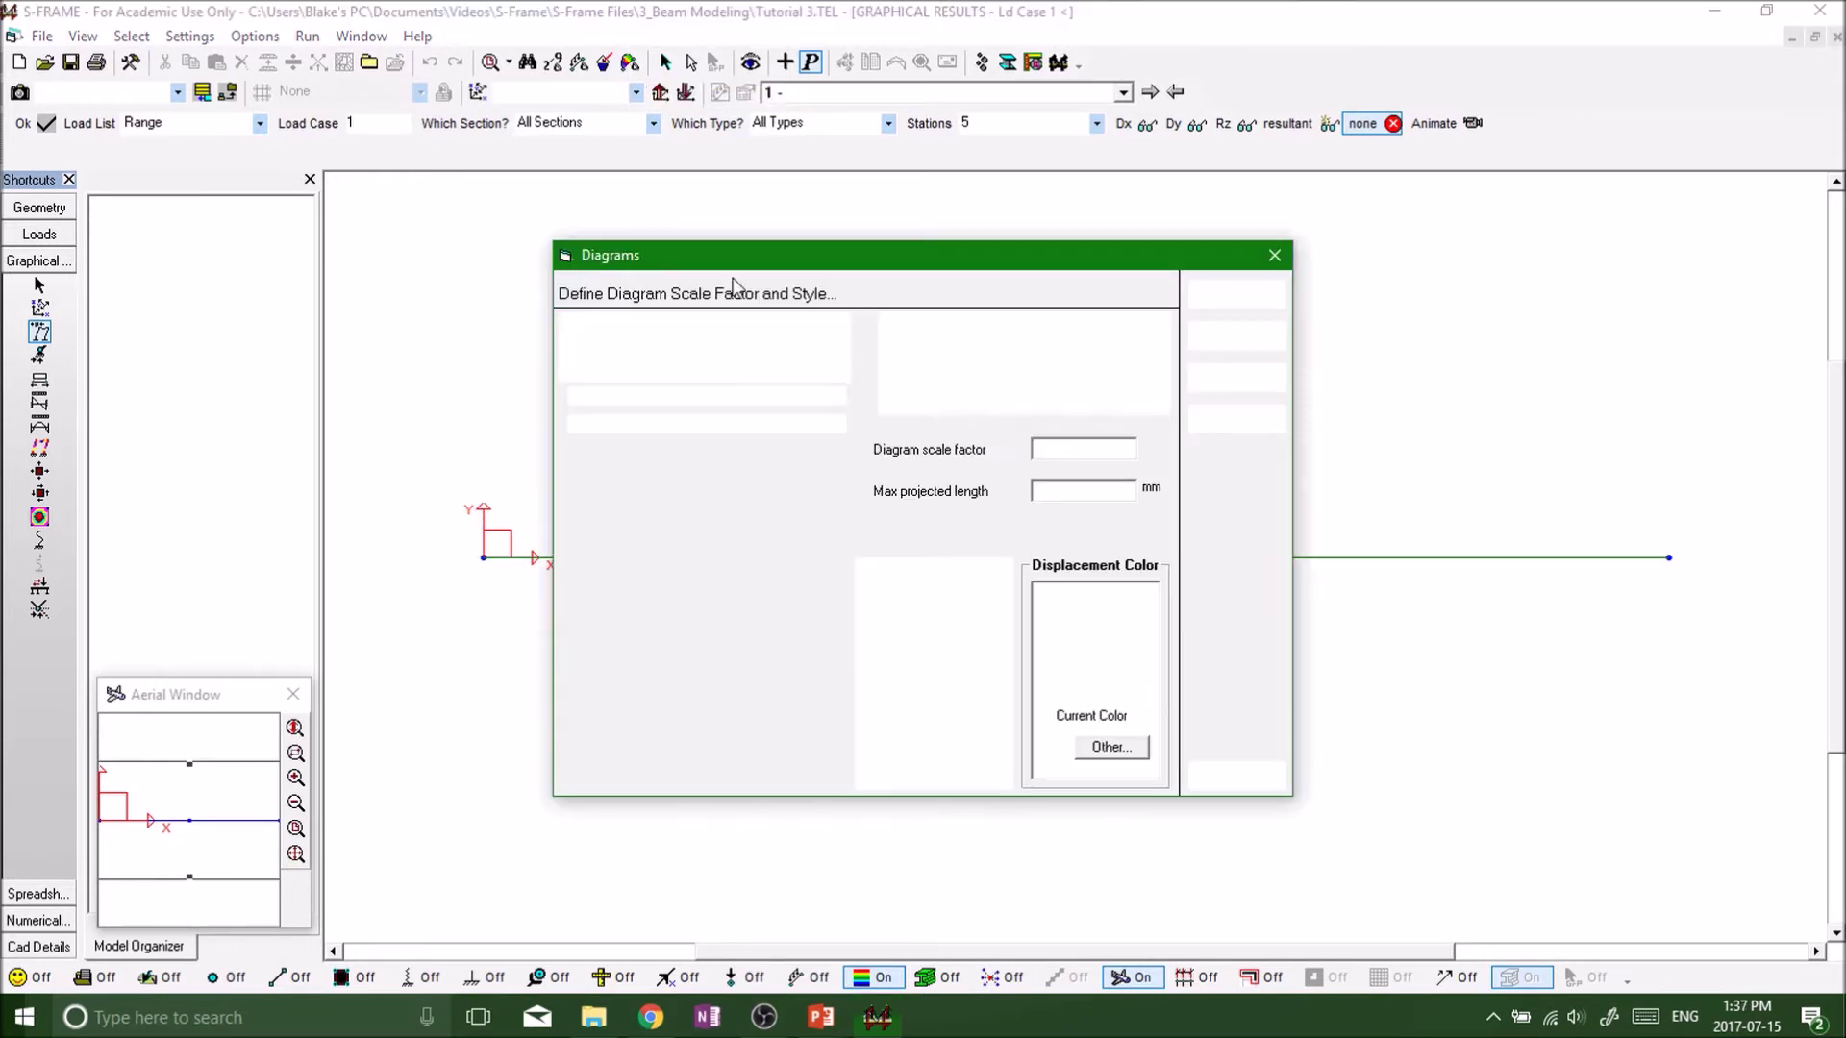
{"action": "left_click_drag", "start_coordinate": [833, 258], "coordinate": [844, 200]}
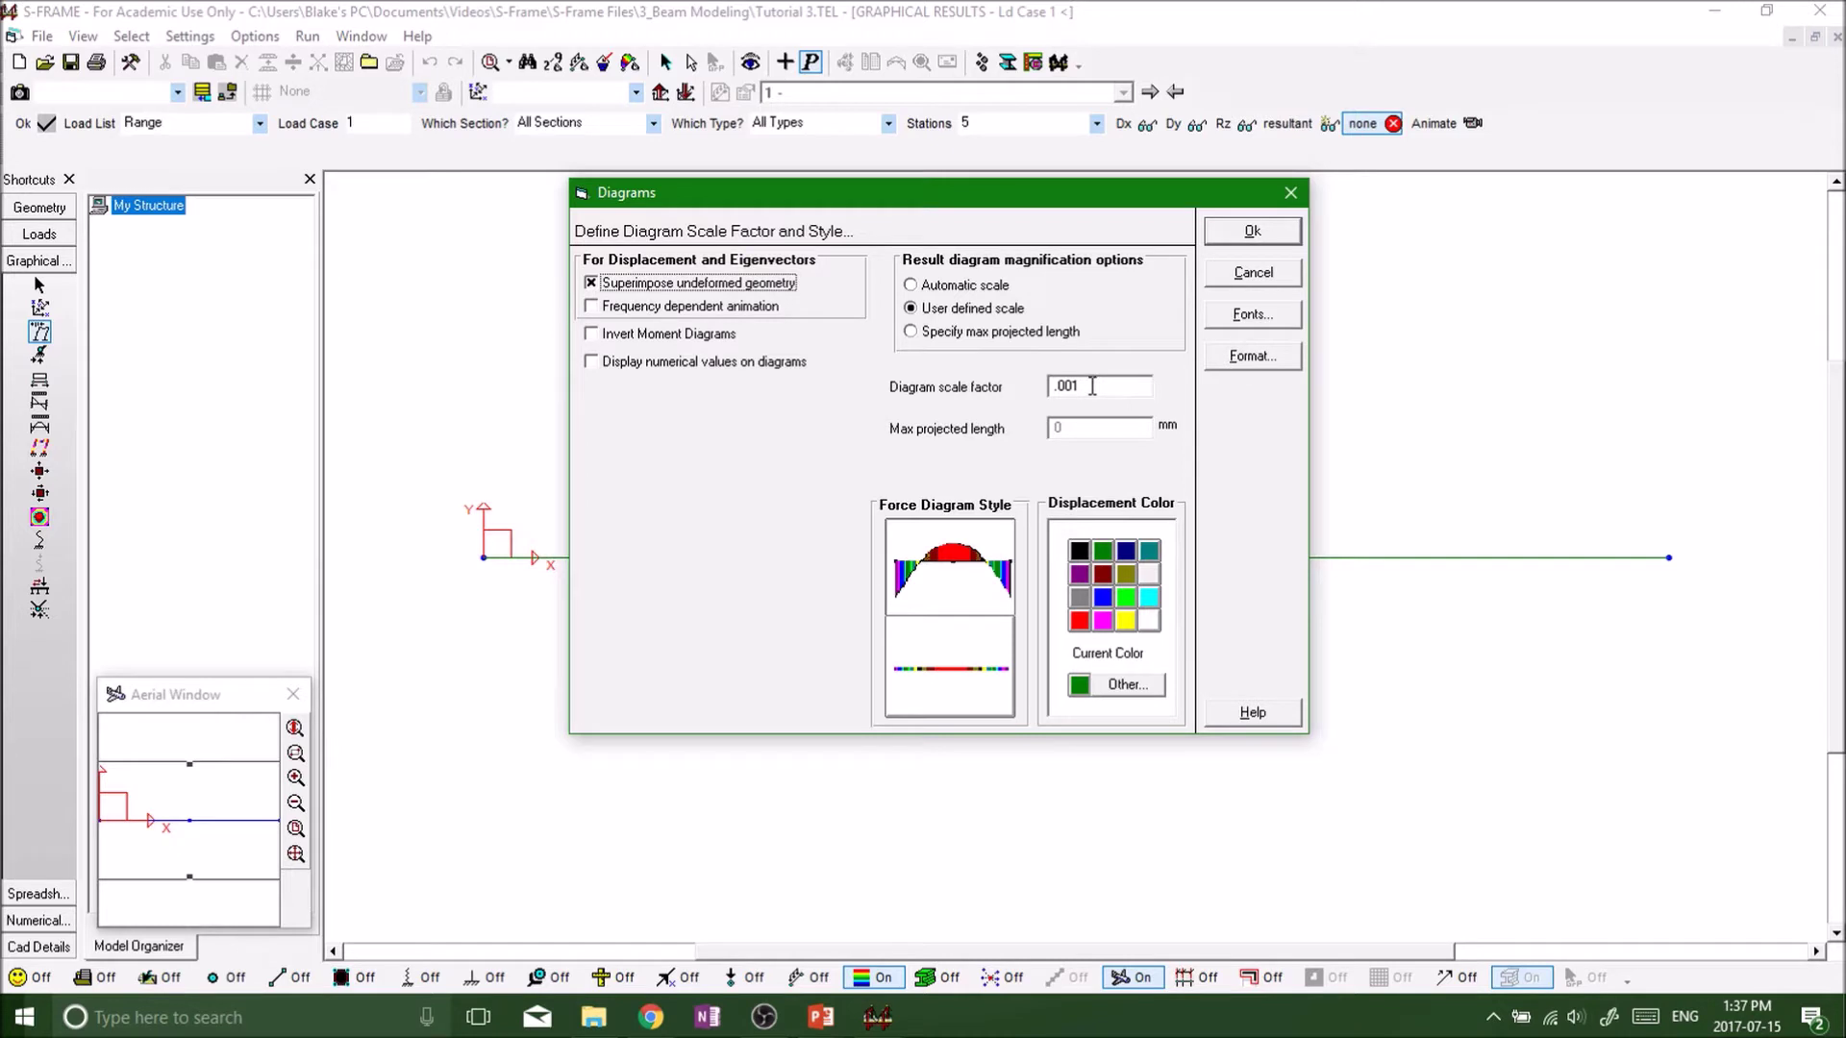
{"action": "left_click_drag", "start_coordinate": [1099, 199], "coordinate": [1063, 228]}
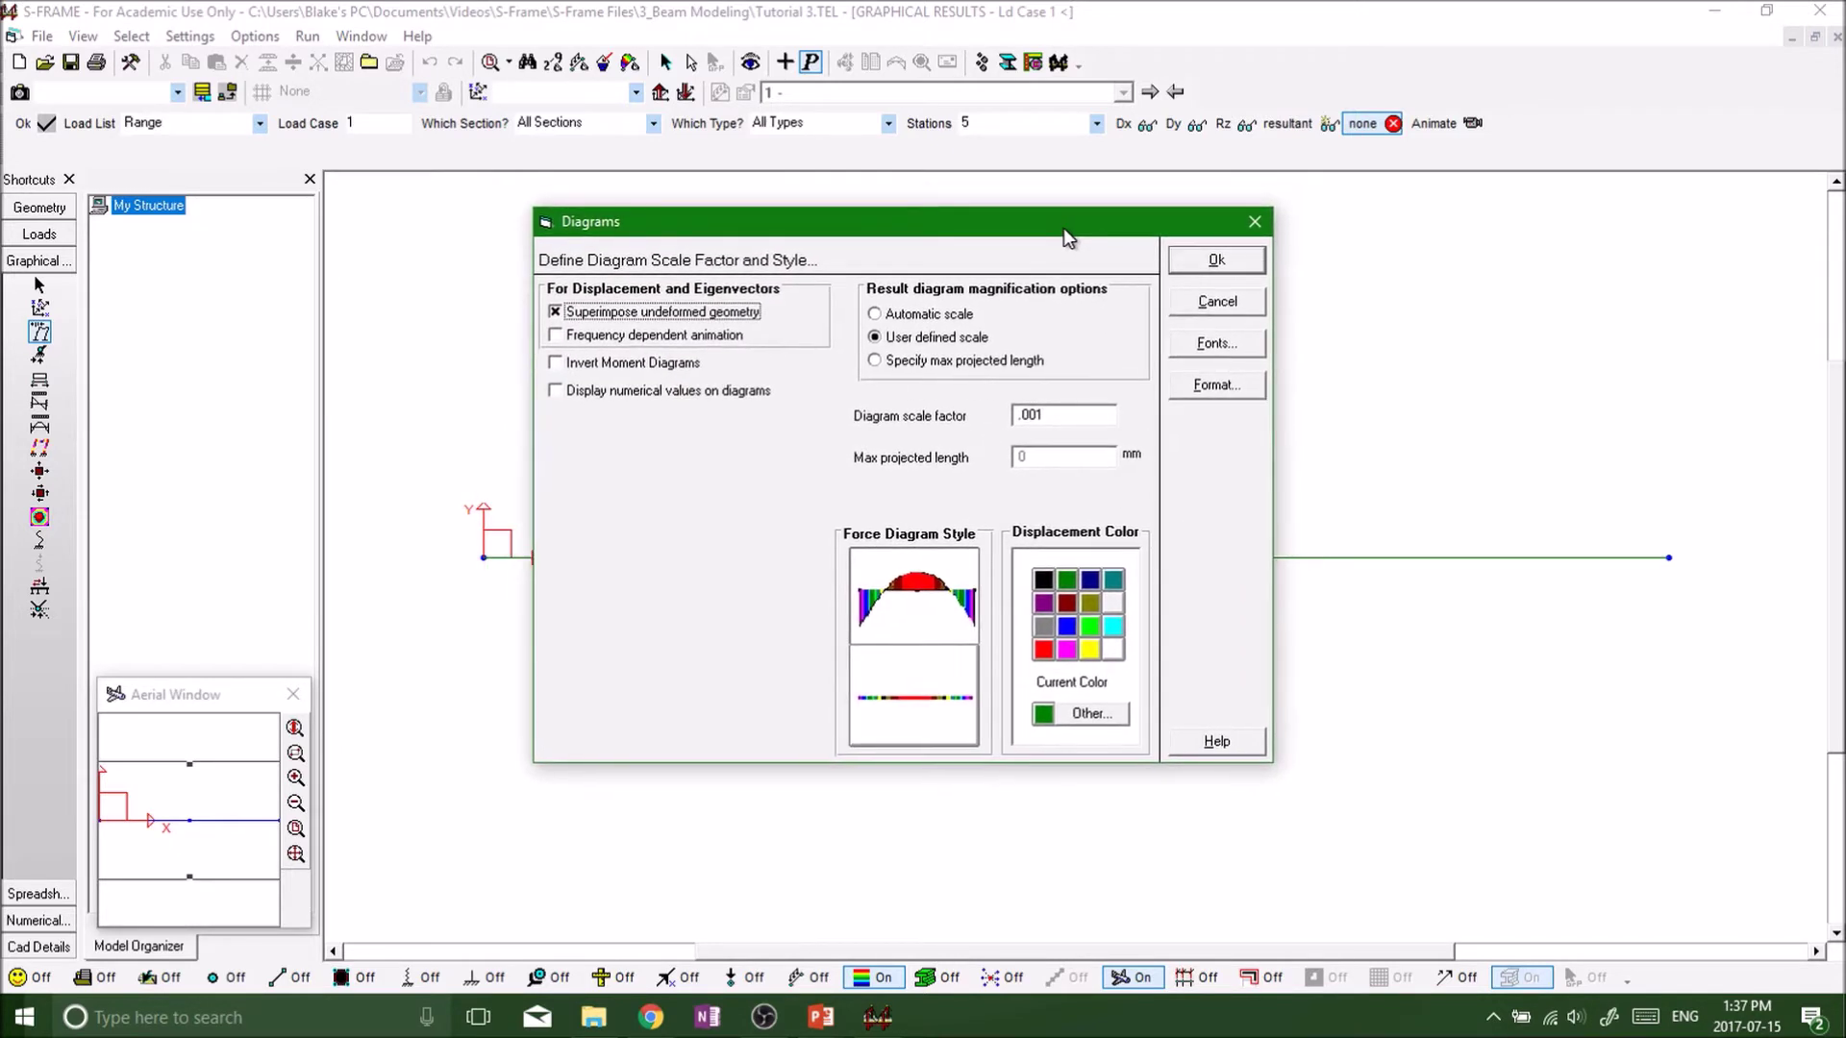
{"action": "double_click", "coordinate": [1054, 420]}
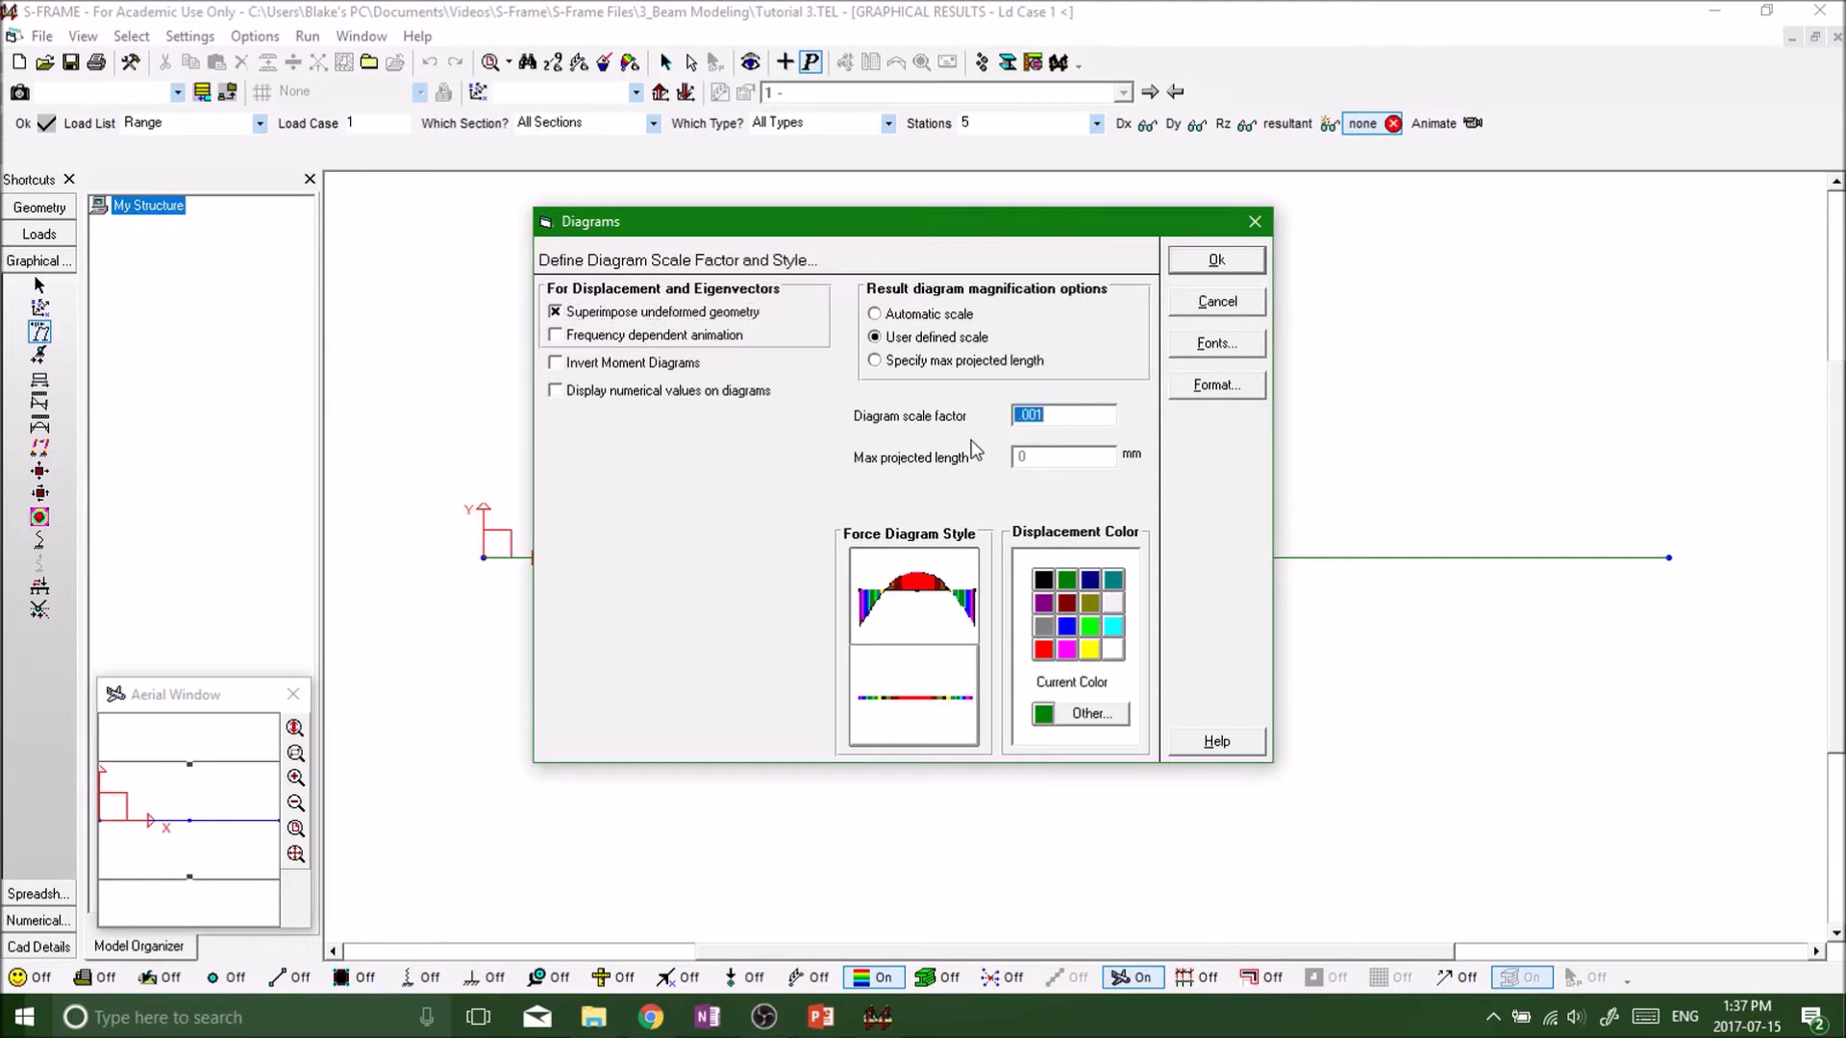
{"action": "type", "text": "100"}
{"action": "left_click", "coordinate": [1213, 259]}
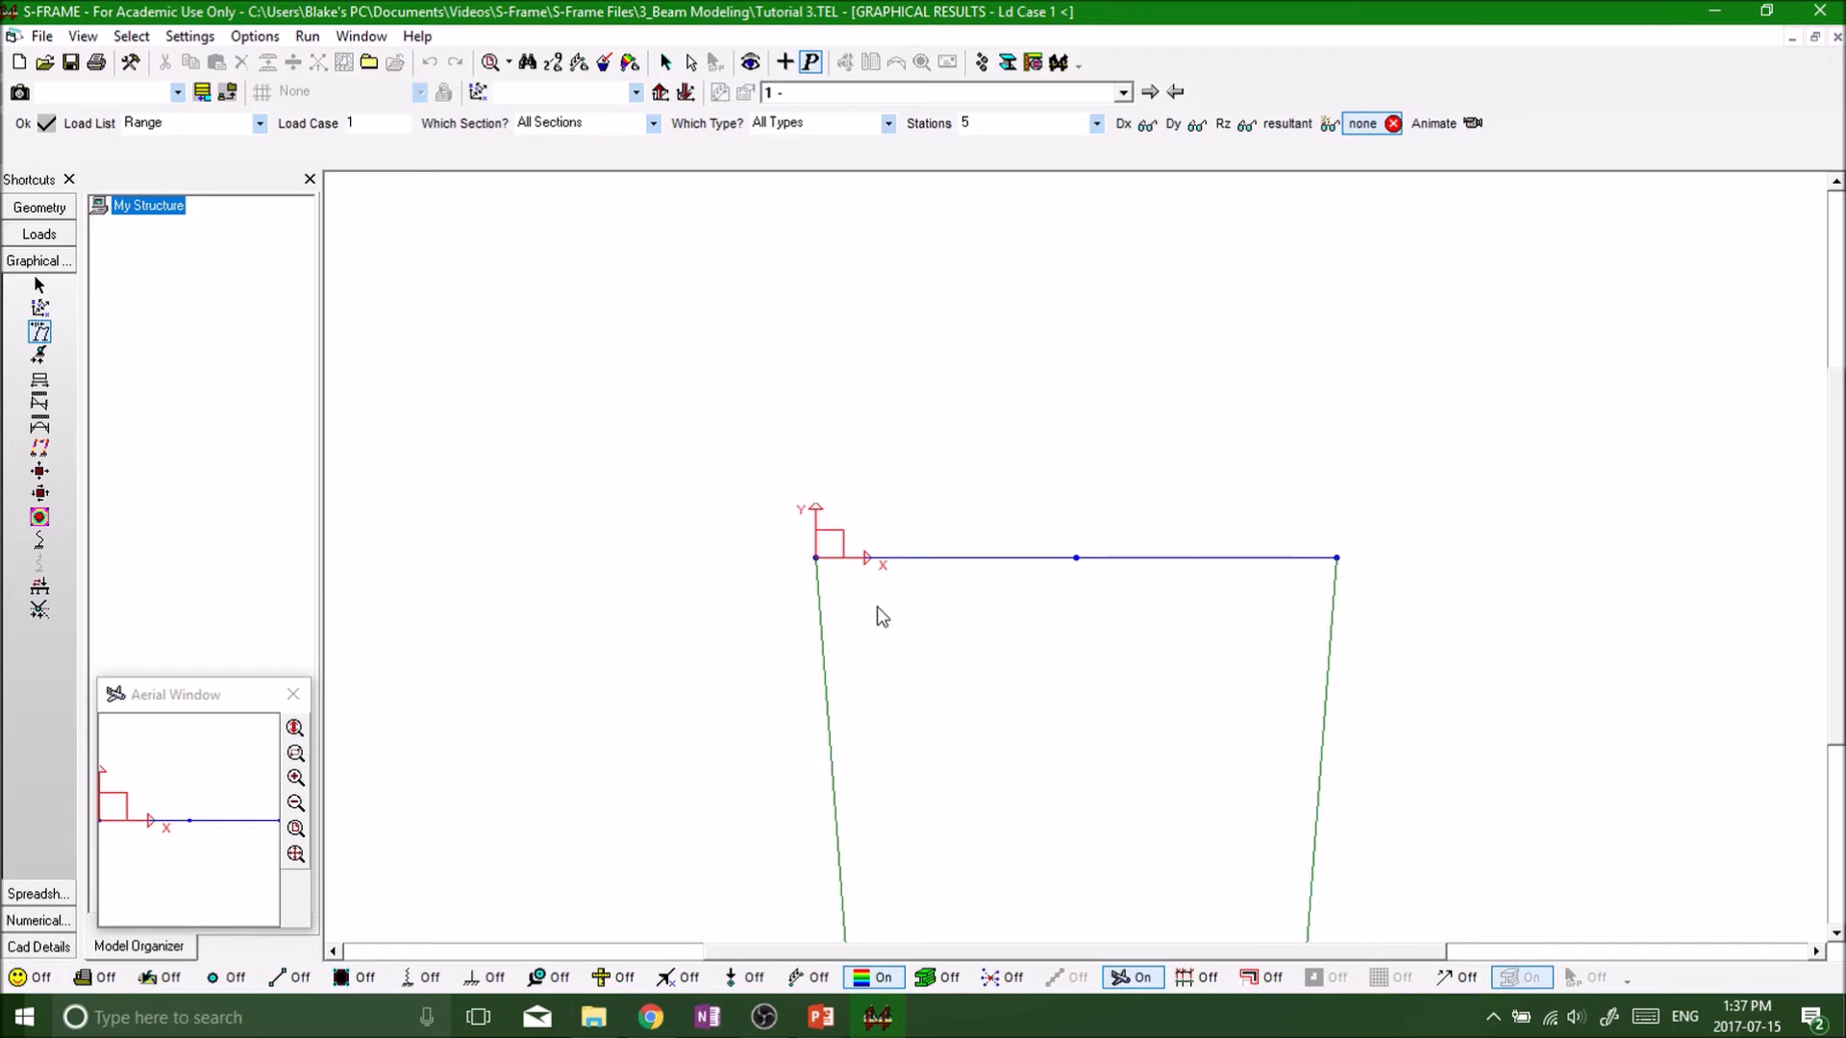
Step: Set the diagram scale factor to 1 so the whole deflected shape fits in view
{"action": "left_click", "coordinate": [630, 64]}
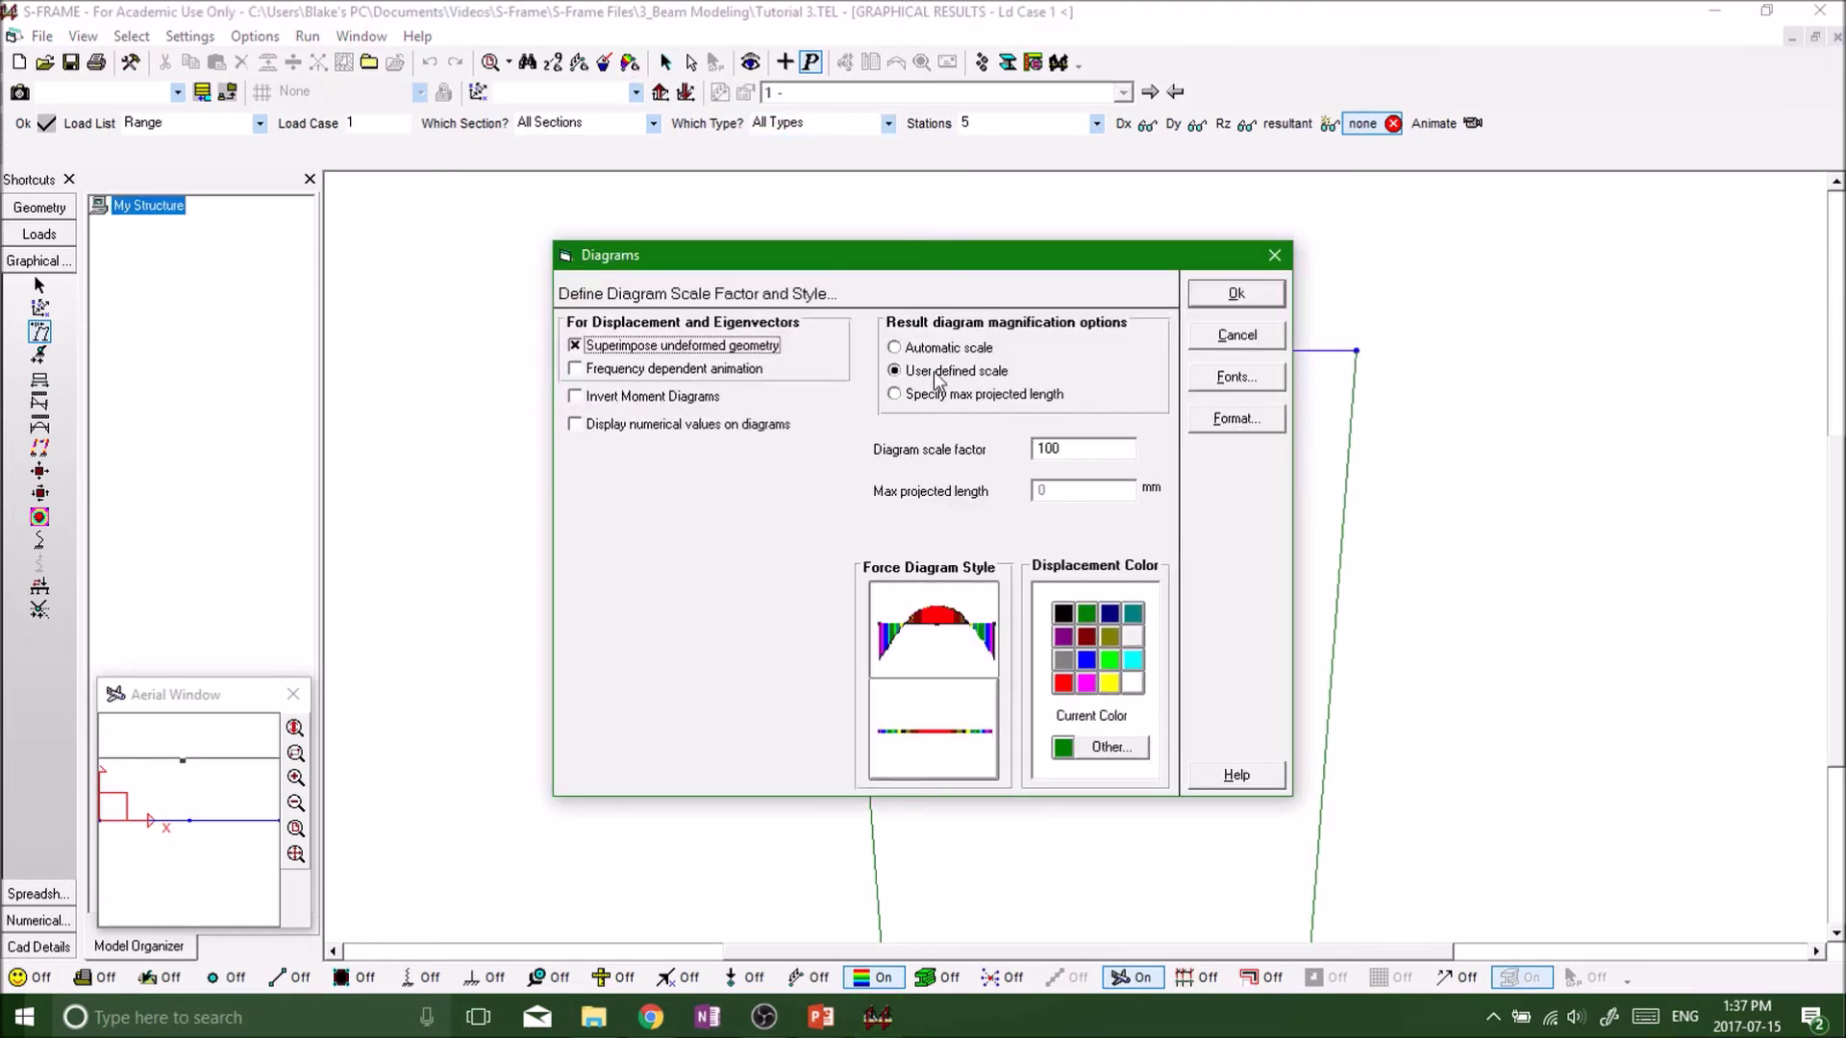
{"action": "double_click", "coordinate": [1070, 449]}
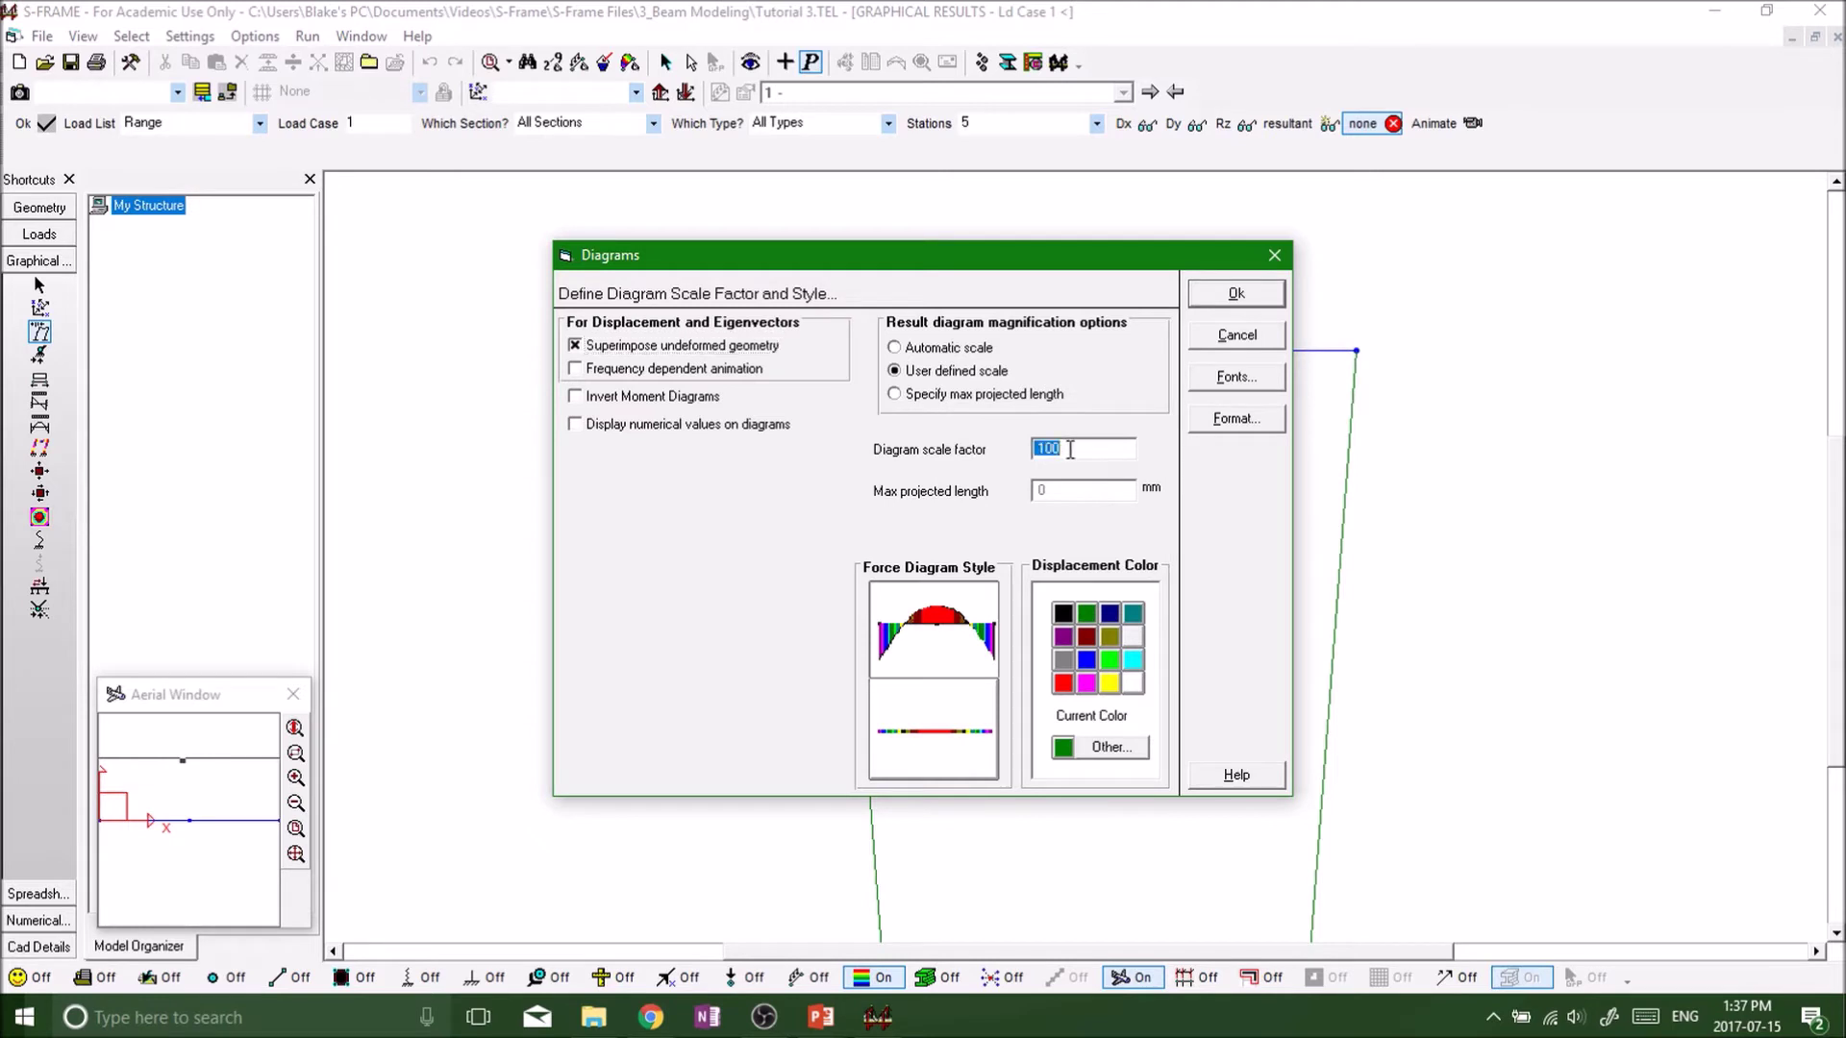
{"action": "type", "text": "1"}
{"action": "left_click", "coordinate": [1255, 299]}
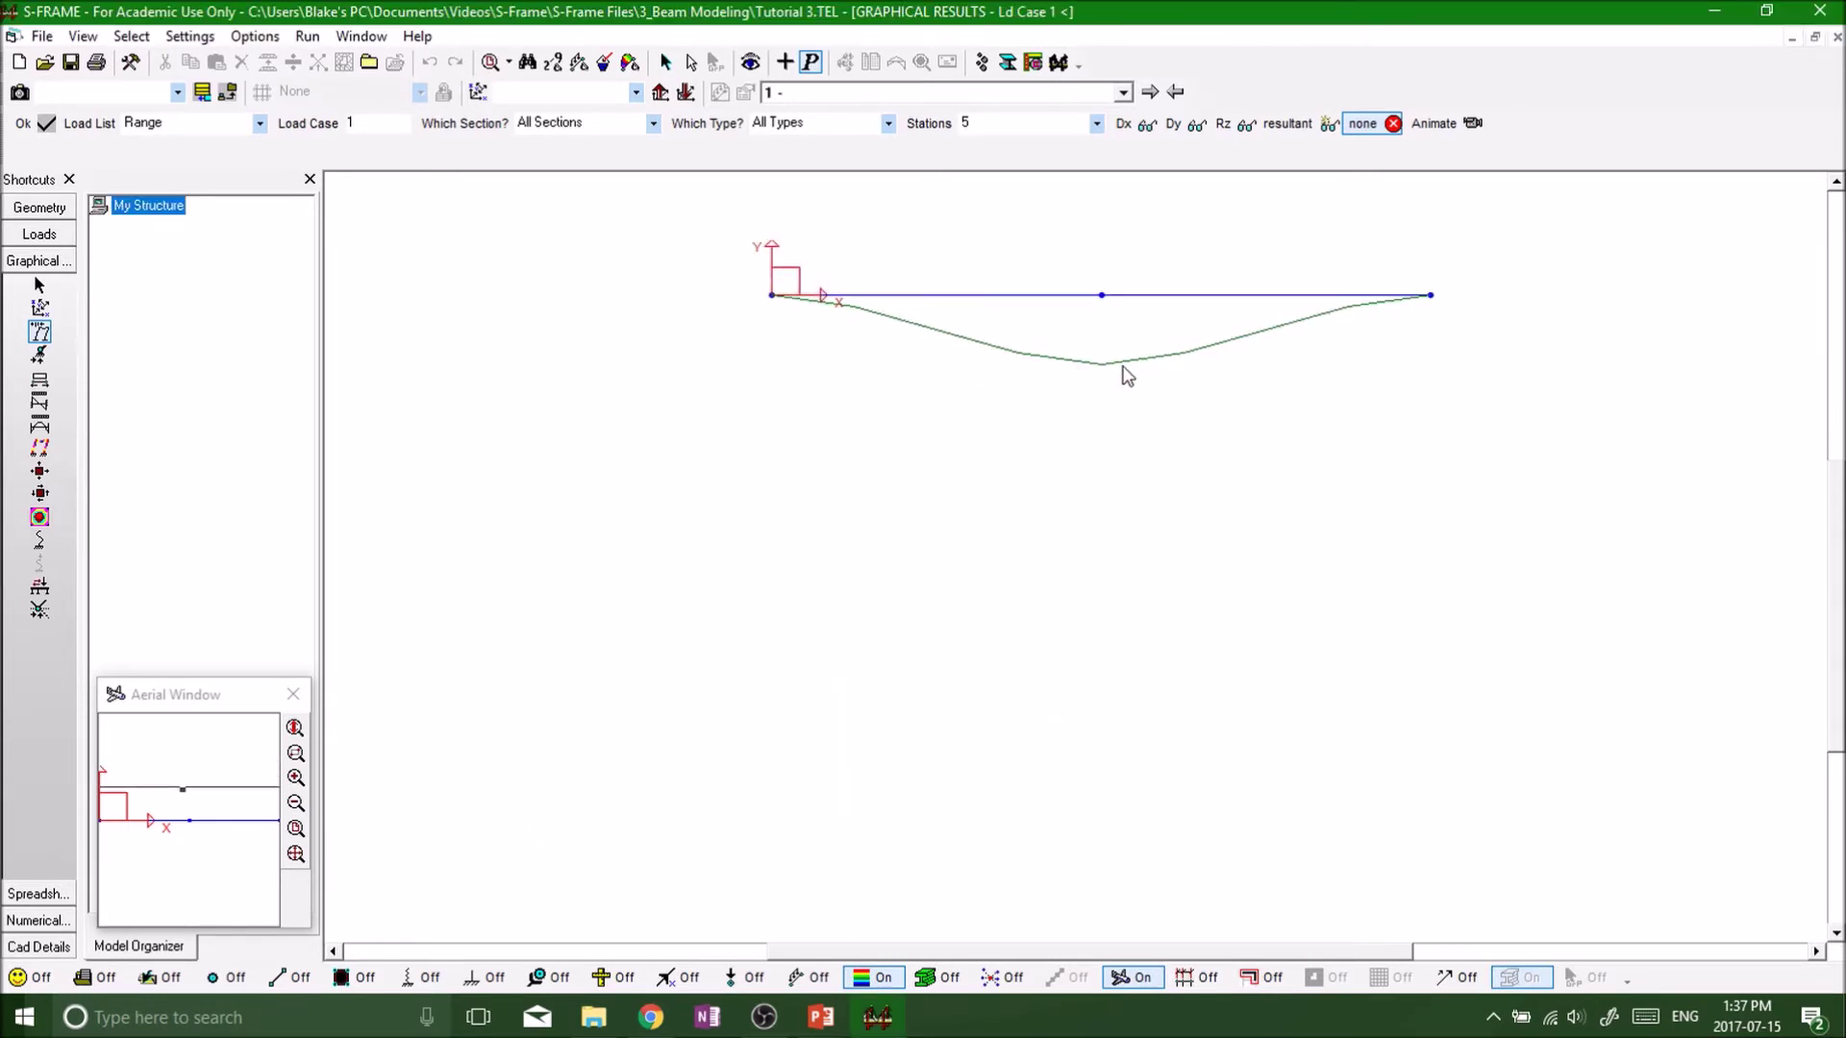
{"action": "middle_click_drag", "start_coordinate": [1158, 447], "coordinate": [1077, 586]}
{"action": "scroll", "coordinate": [1022, 545], "scroll_direction": "up", "scroll_amount": 1}
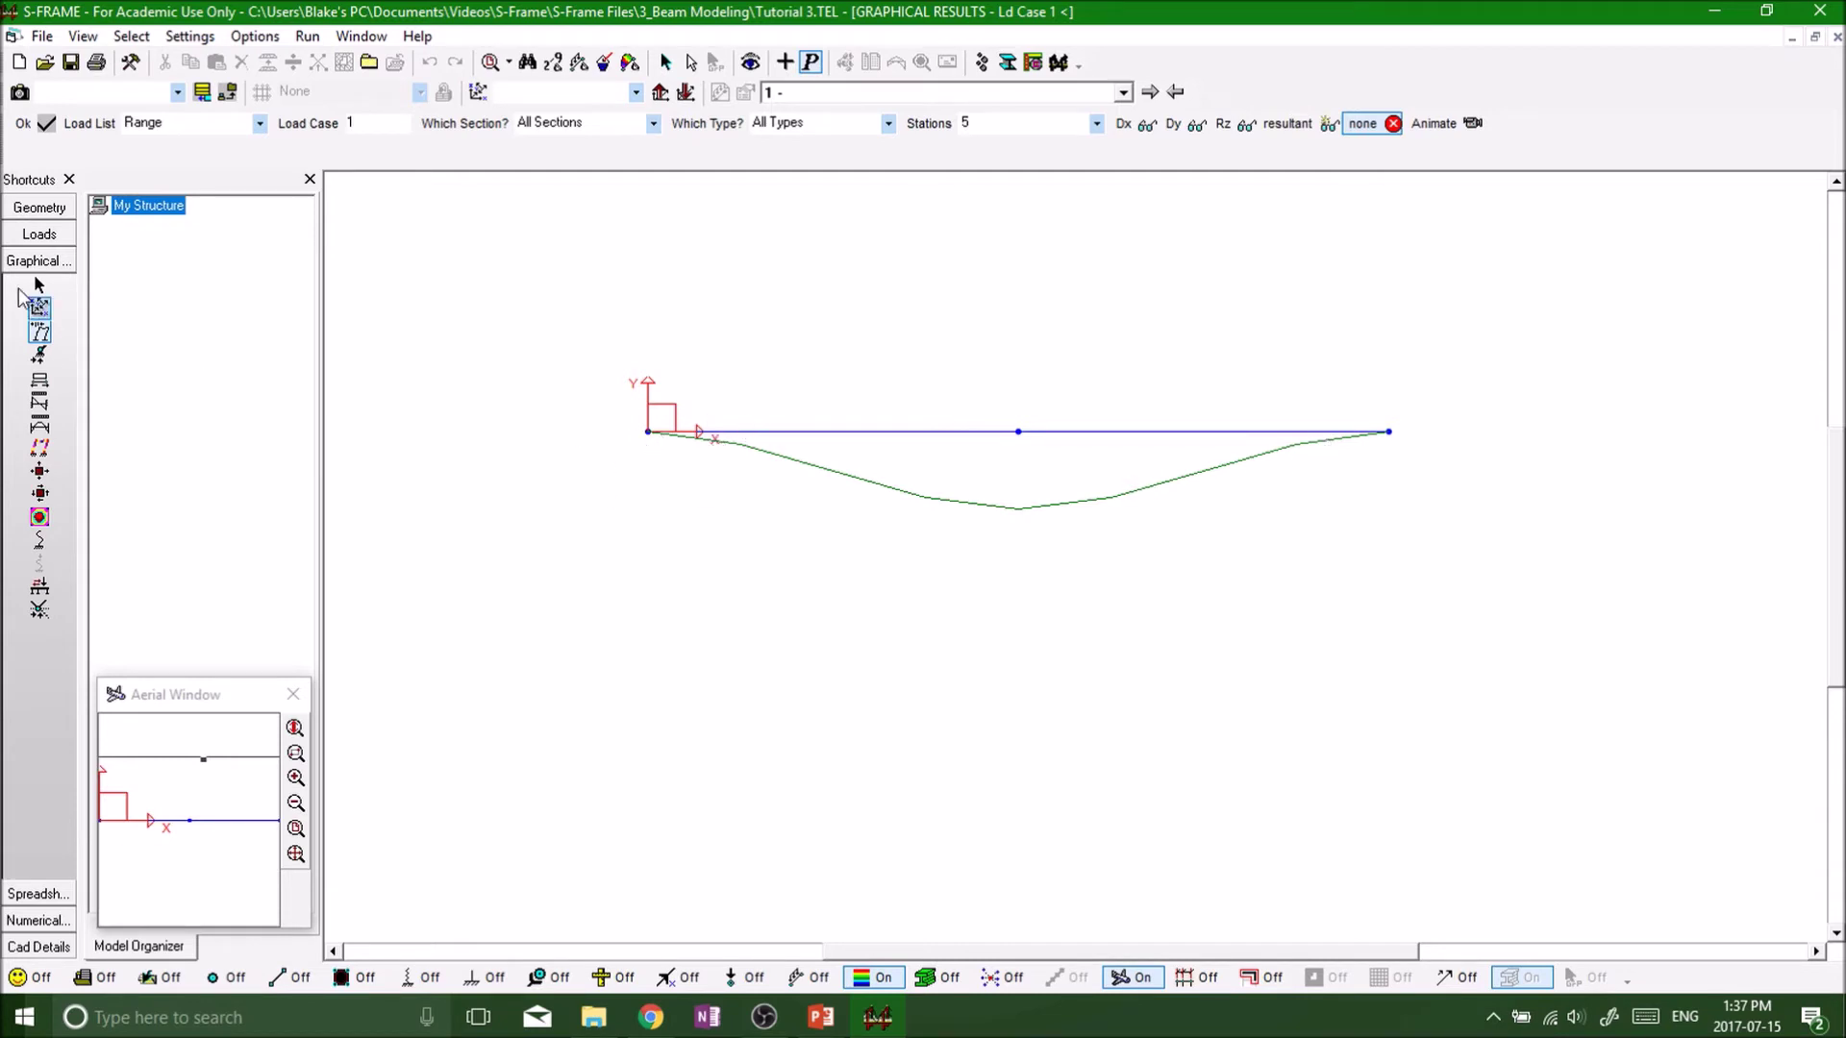
Step: In the geometry's joint properties, set the Z-degree of freedom of joints 1 and 3 to Free and show the beam's supports
{"action": "left_click", "coordinate": [40, 208]}
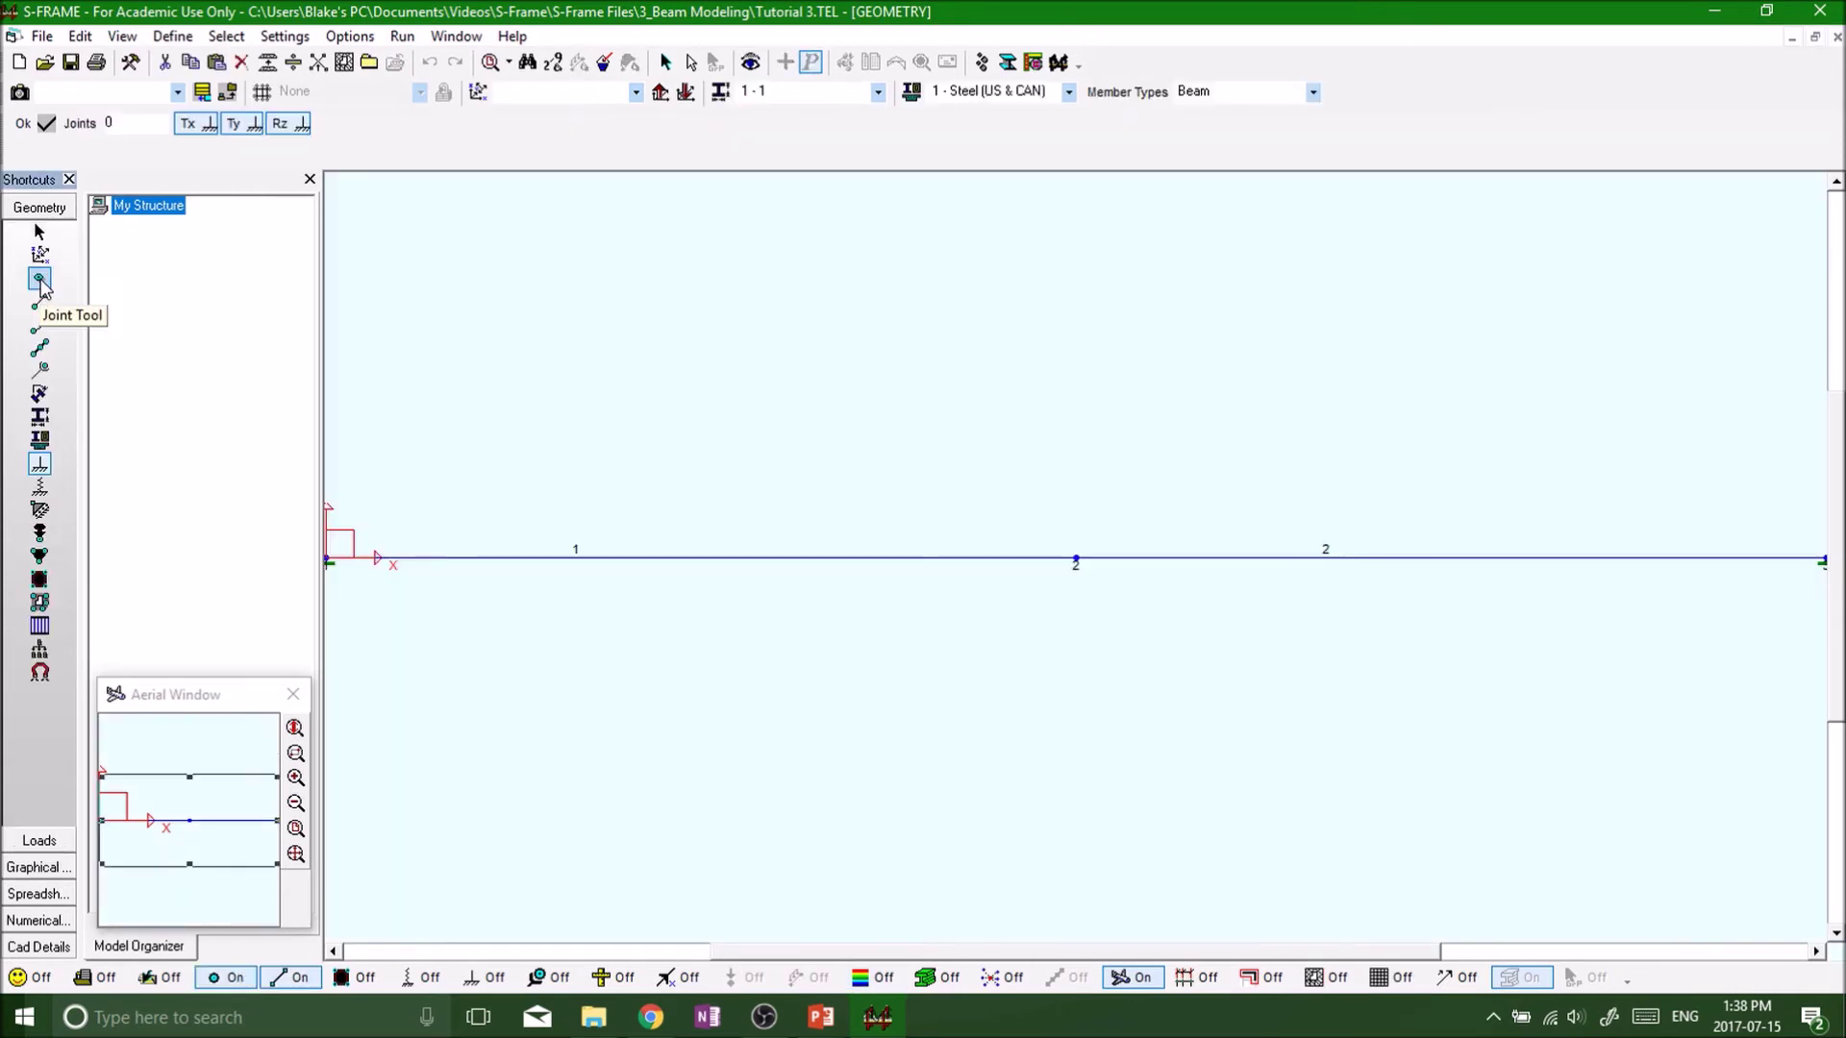
{"action": "left_click", "coordinate": [40, 280]}
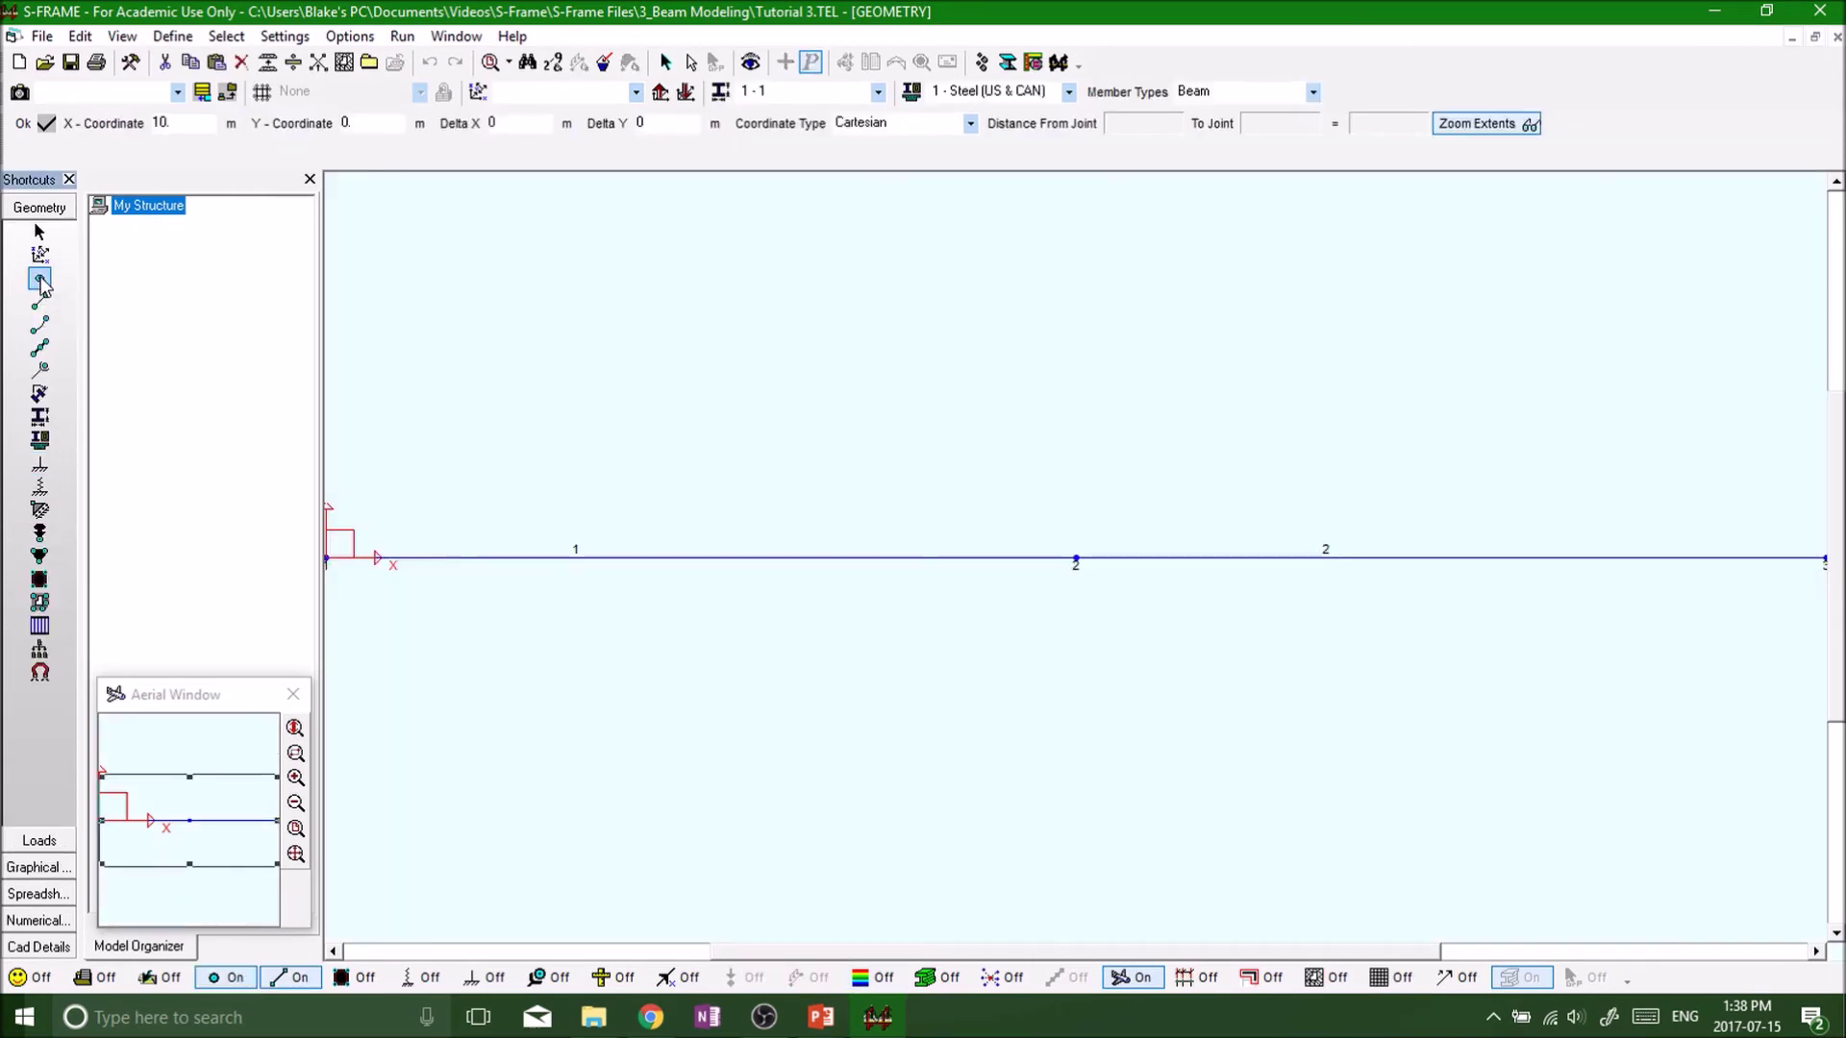
{"action": "right_click", "coordinate": [1077, 562]}
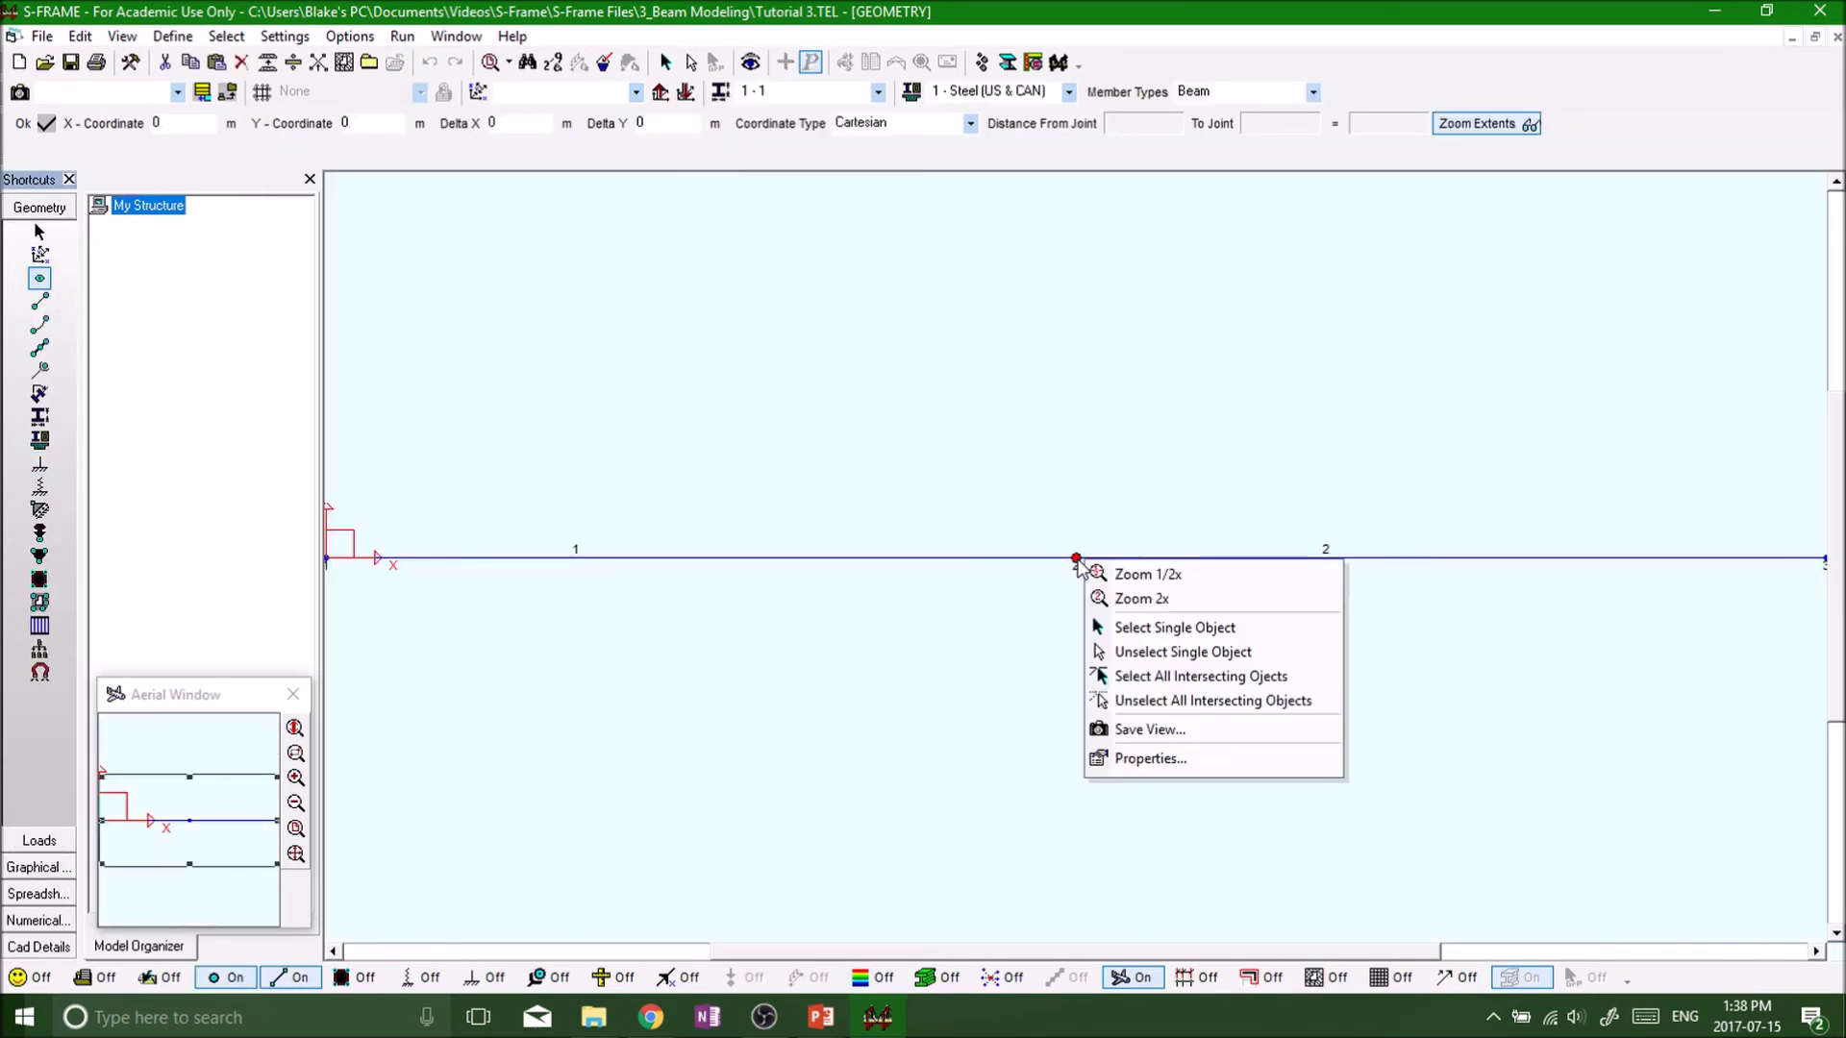
{"action": "left_click", "coordinate": [1105, 760]}
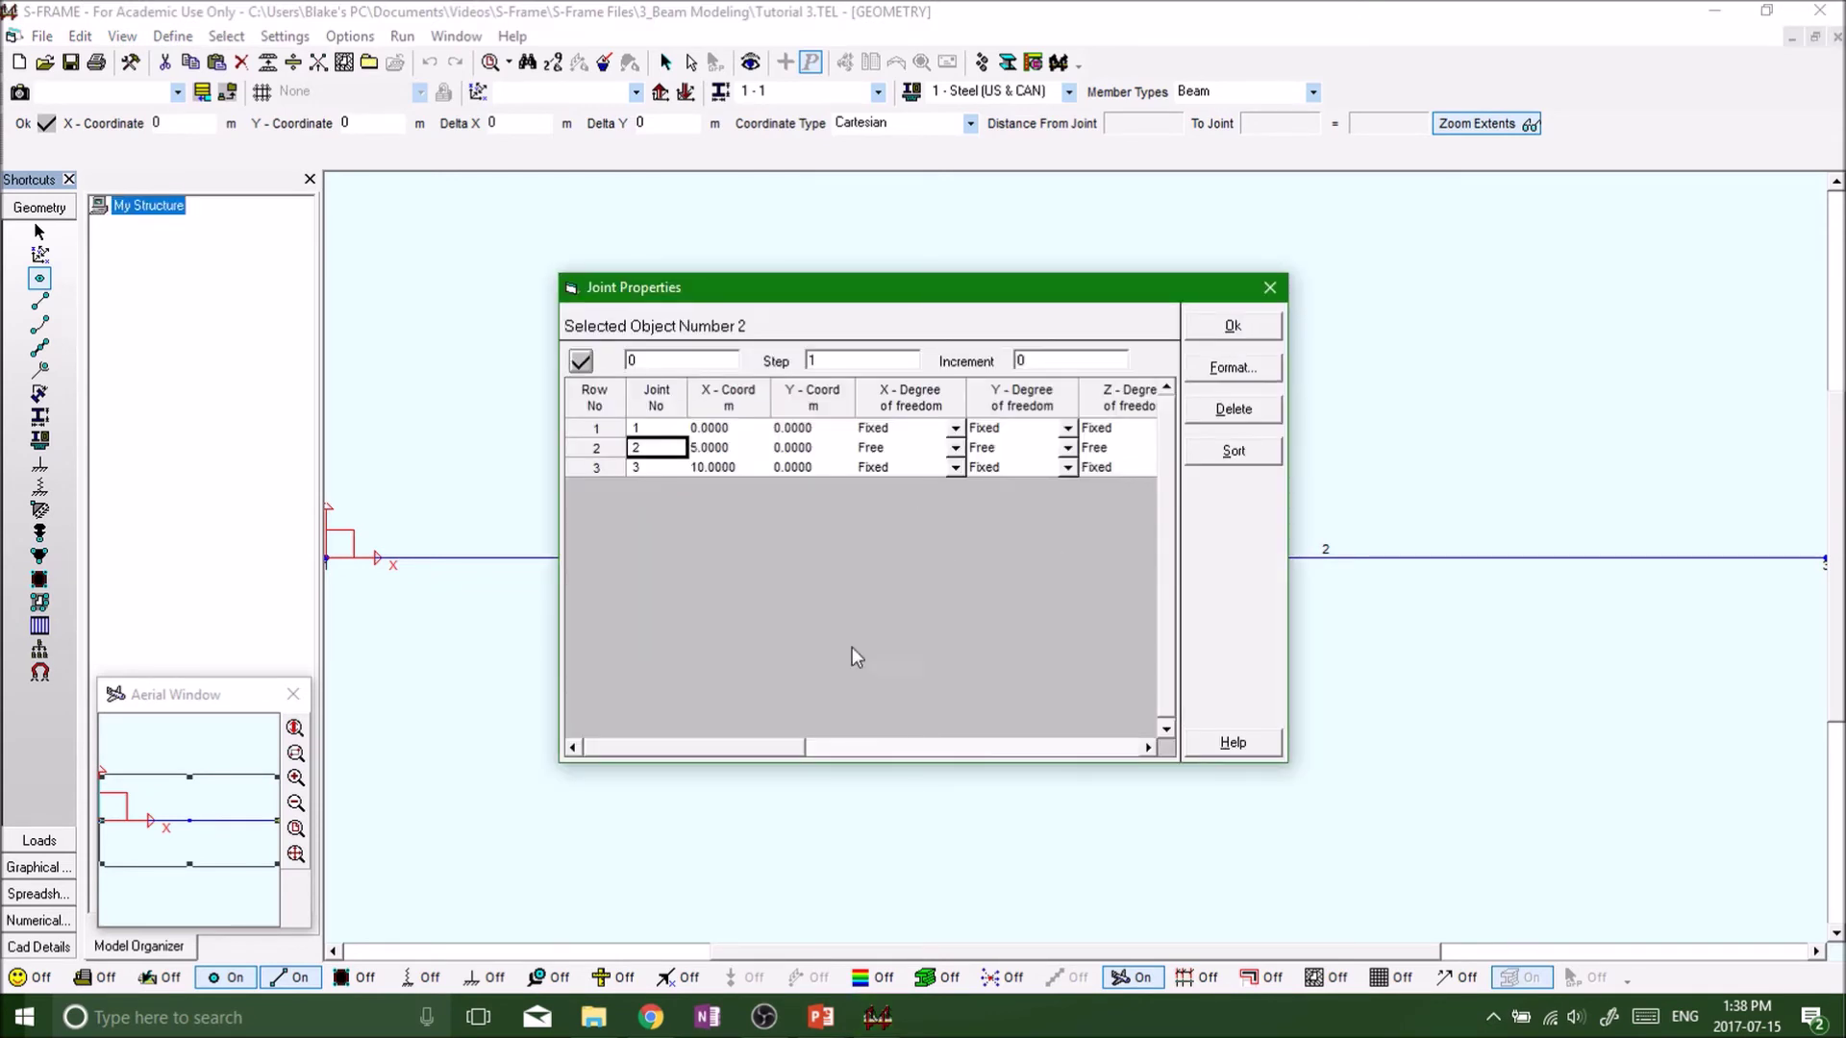
{"action": "left_click_drag", "start_coordinate": [777, 751], "coordinate": [851, 750]}
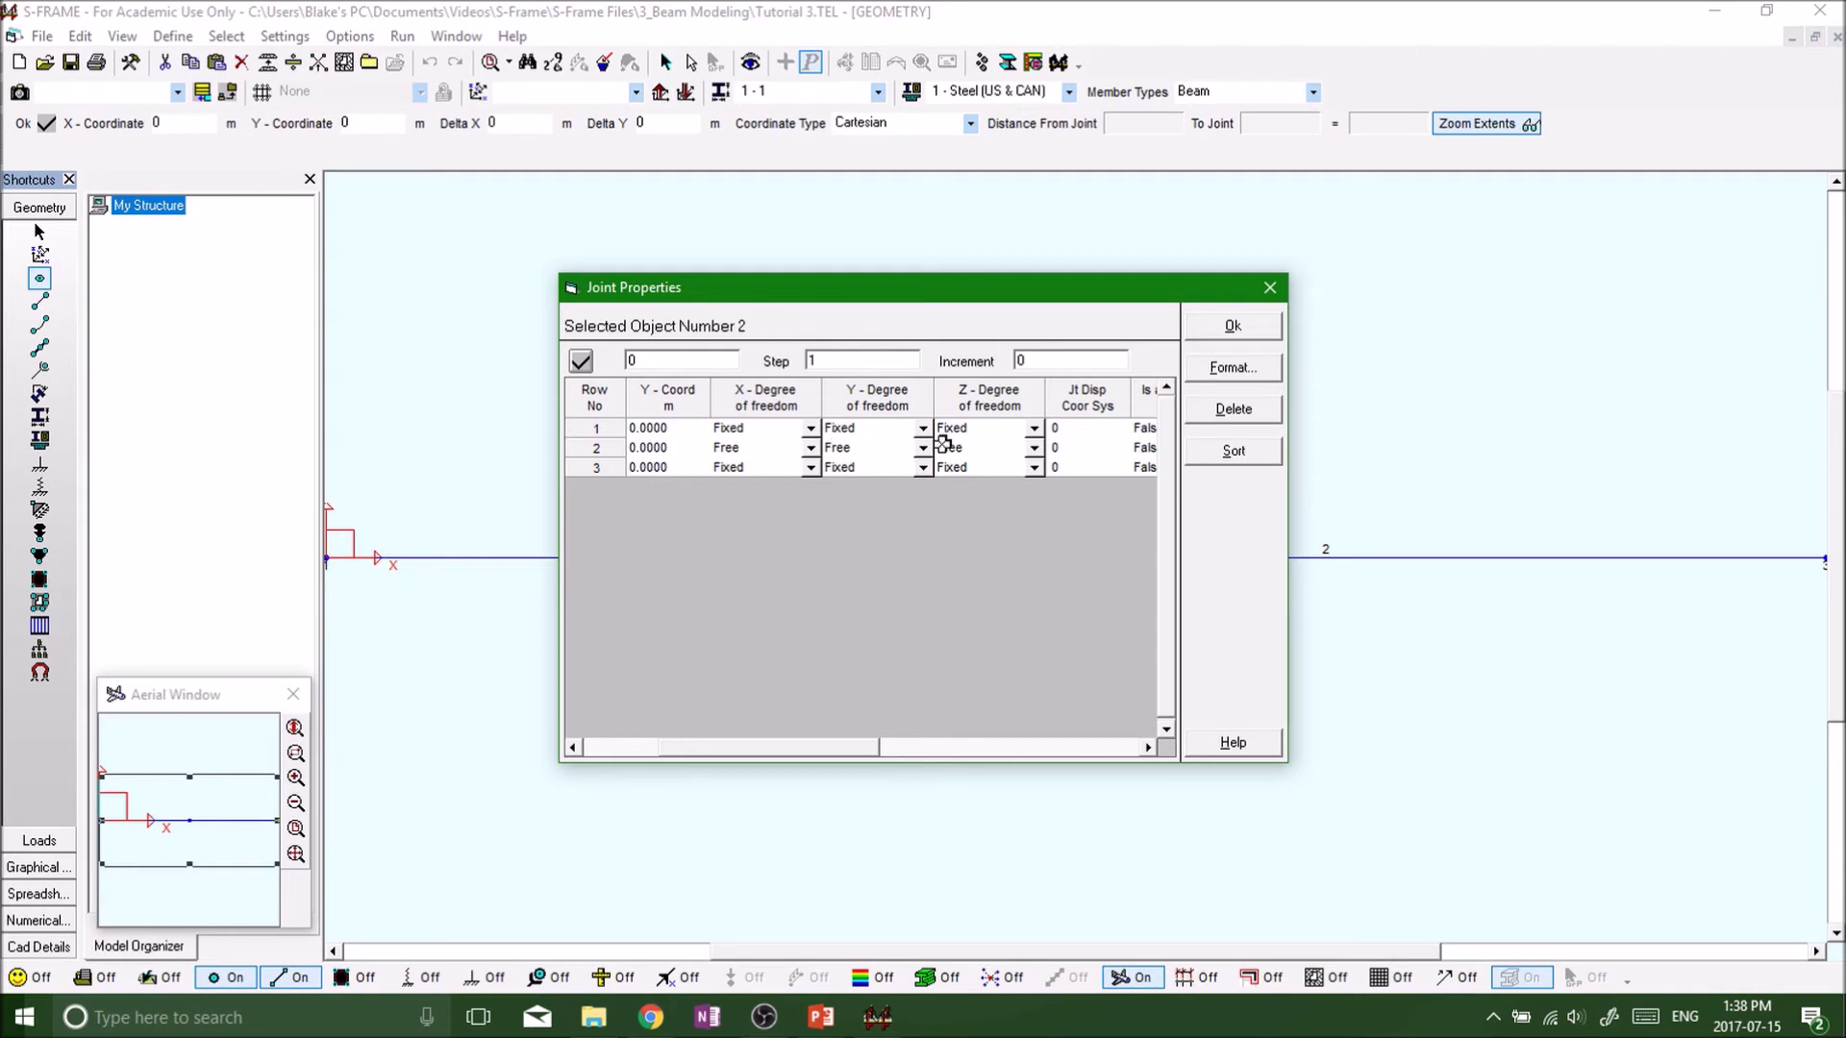
{"action": "left_click", "coordinate": [1034, 429]}
{"action": "left_click", "coordinate": [972, 464]}
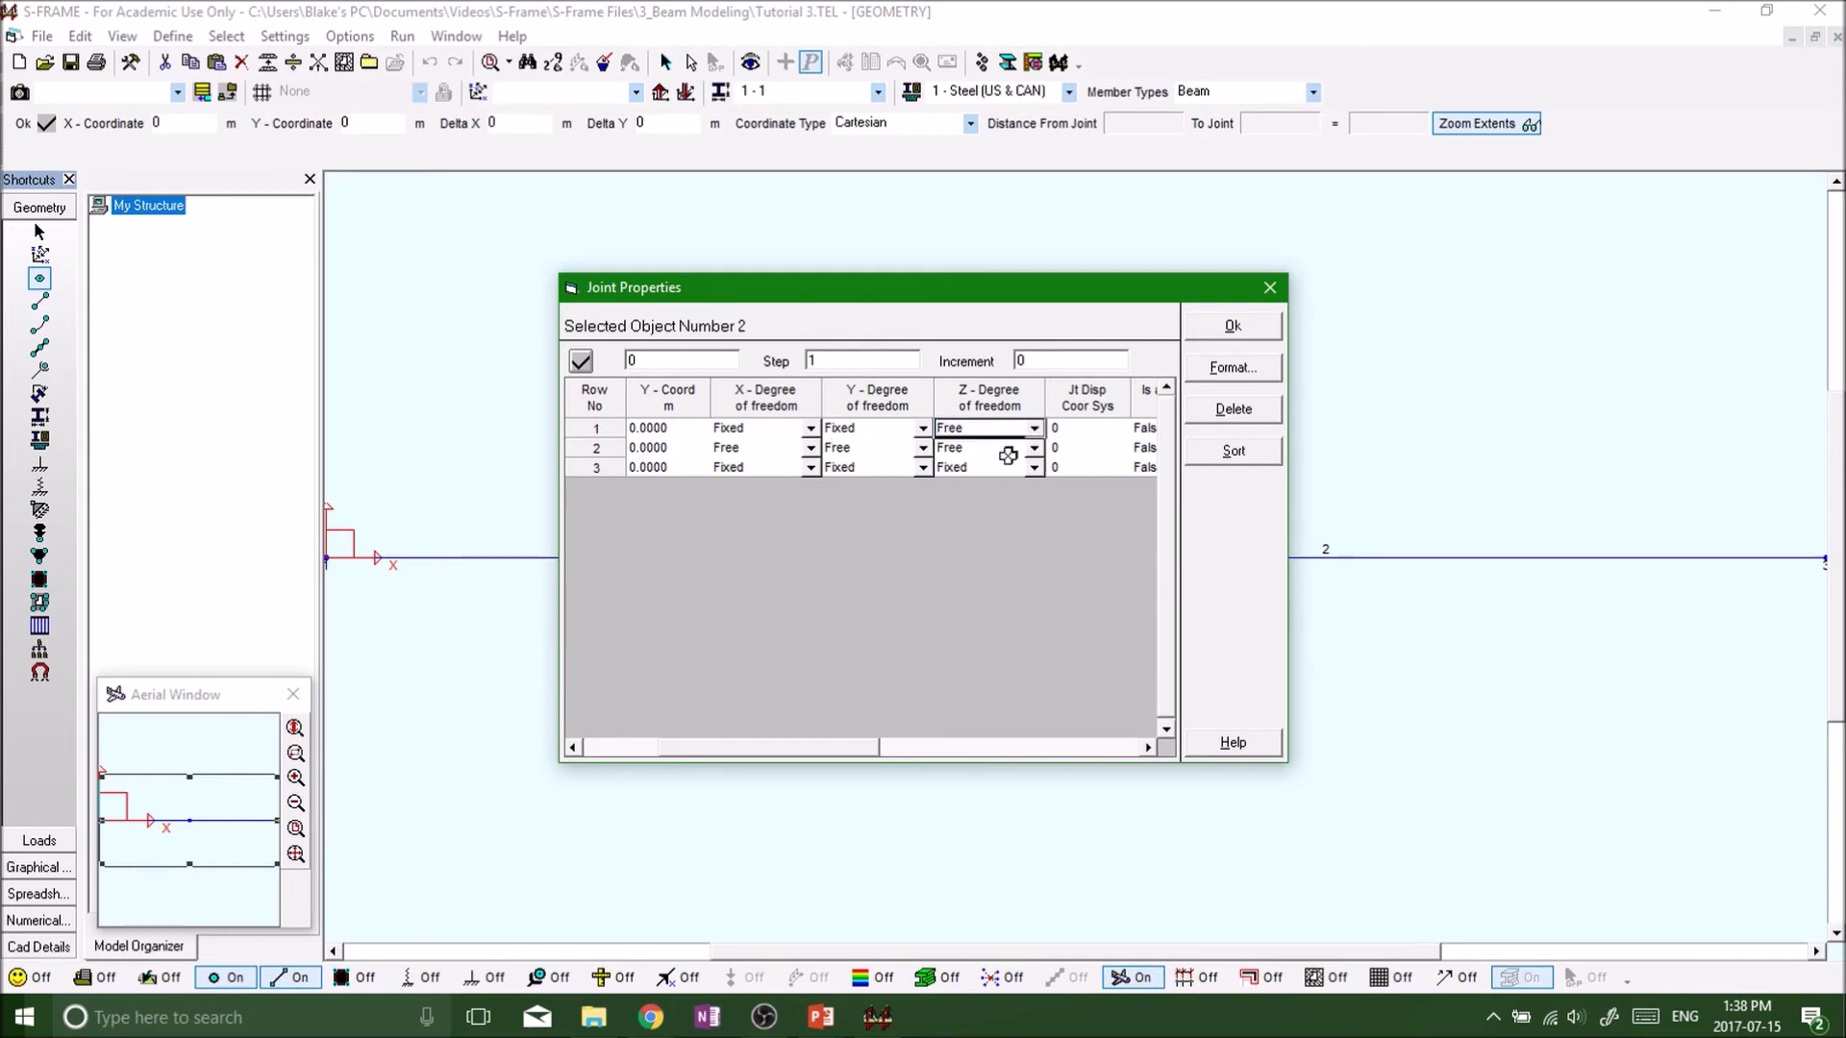
{"action": "left_click", "coordinate": [1035, 469]}
{"action": "left_click", "coordinate": [985, 506]}
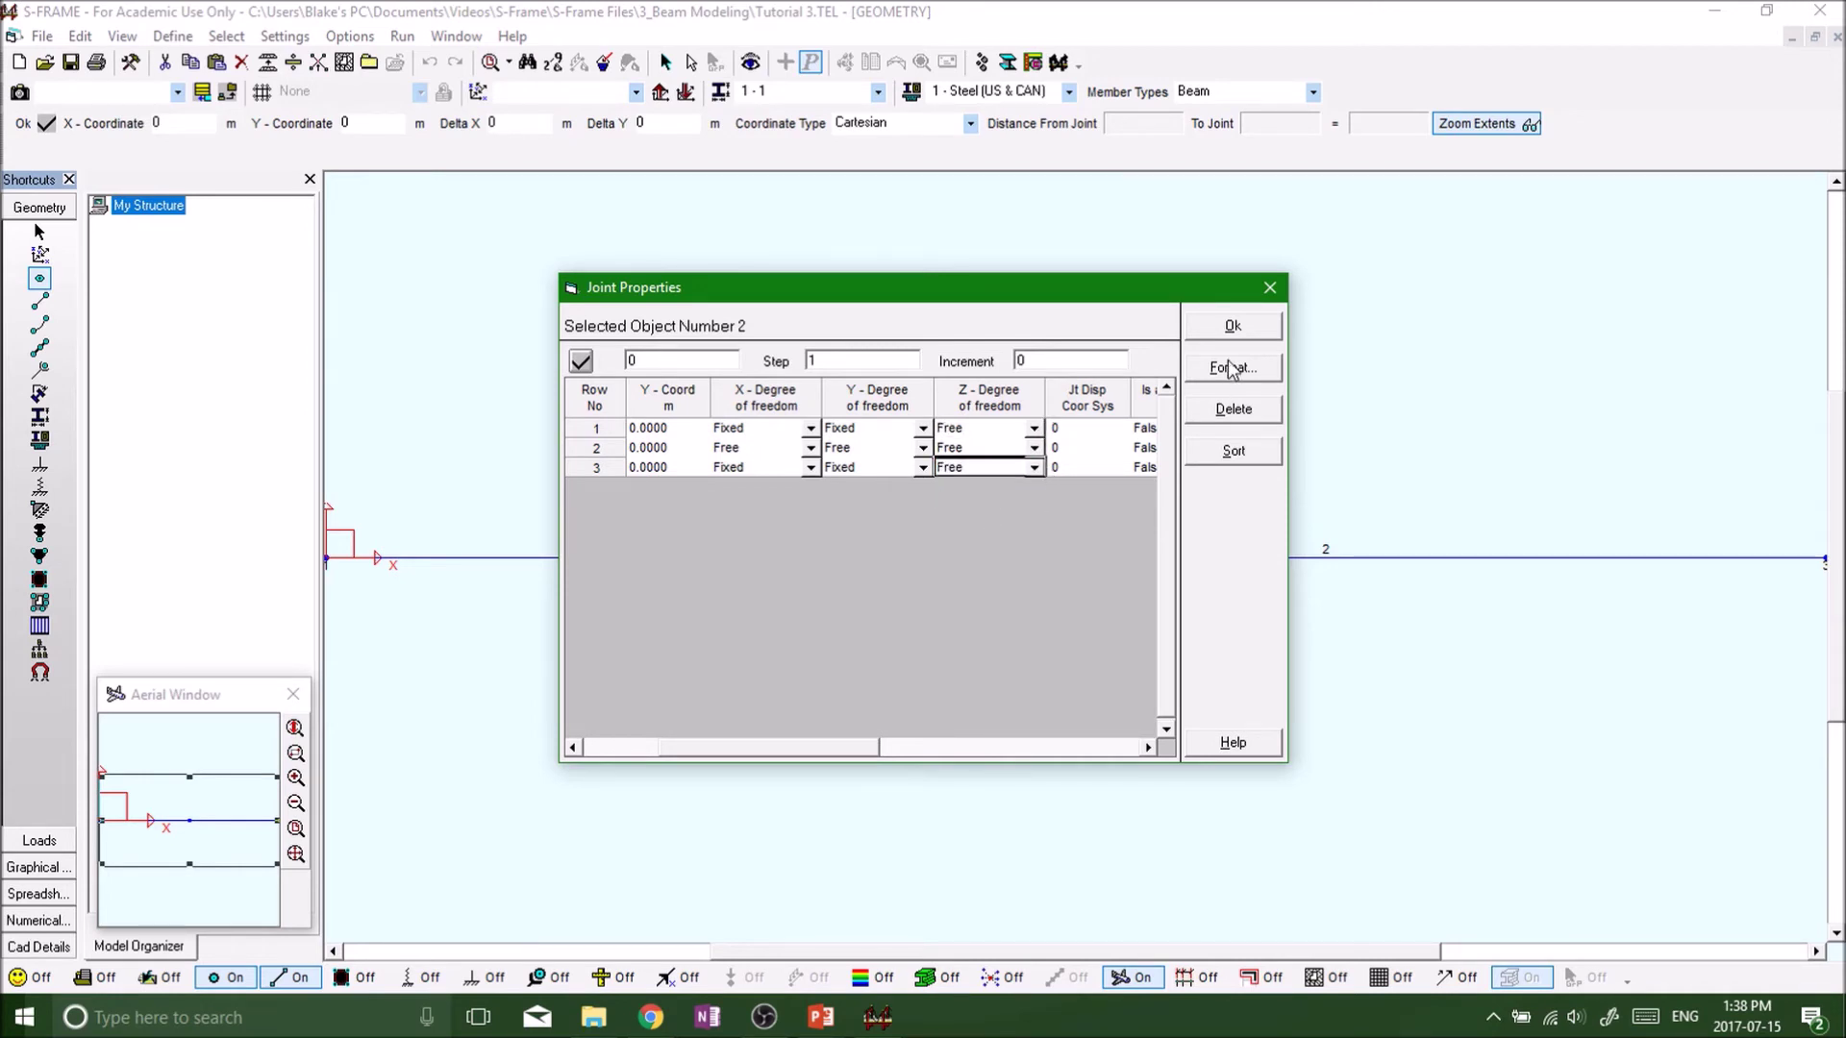
{"action": "left_click", "coordinate": [1238, 329]}
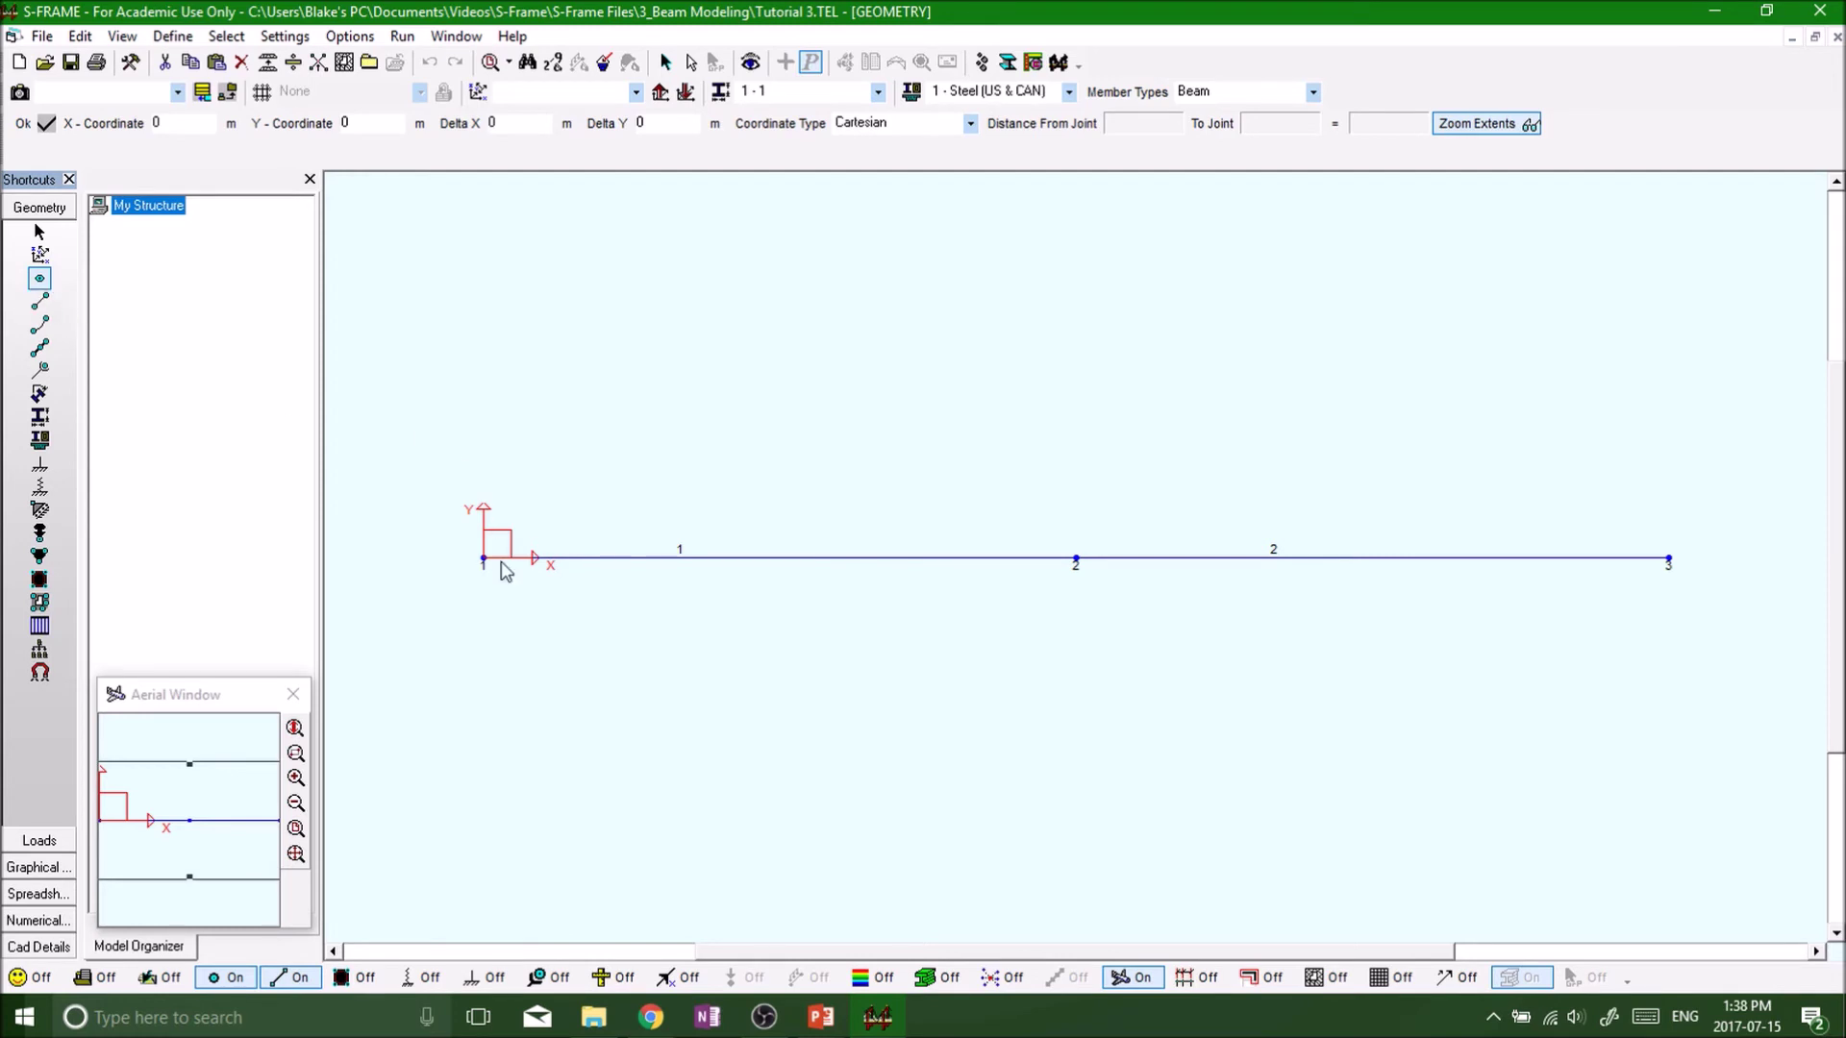
{"action": "left_click", "coordinate": [42, 465]}
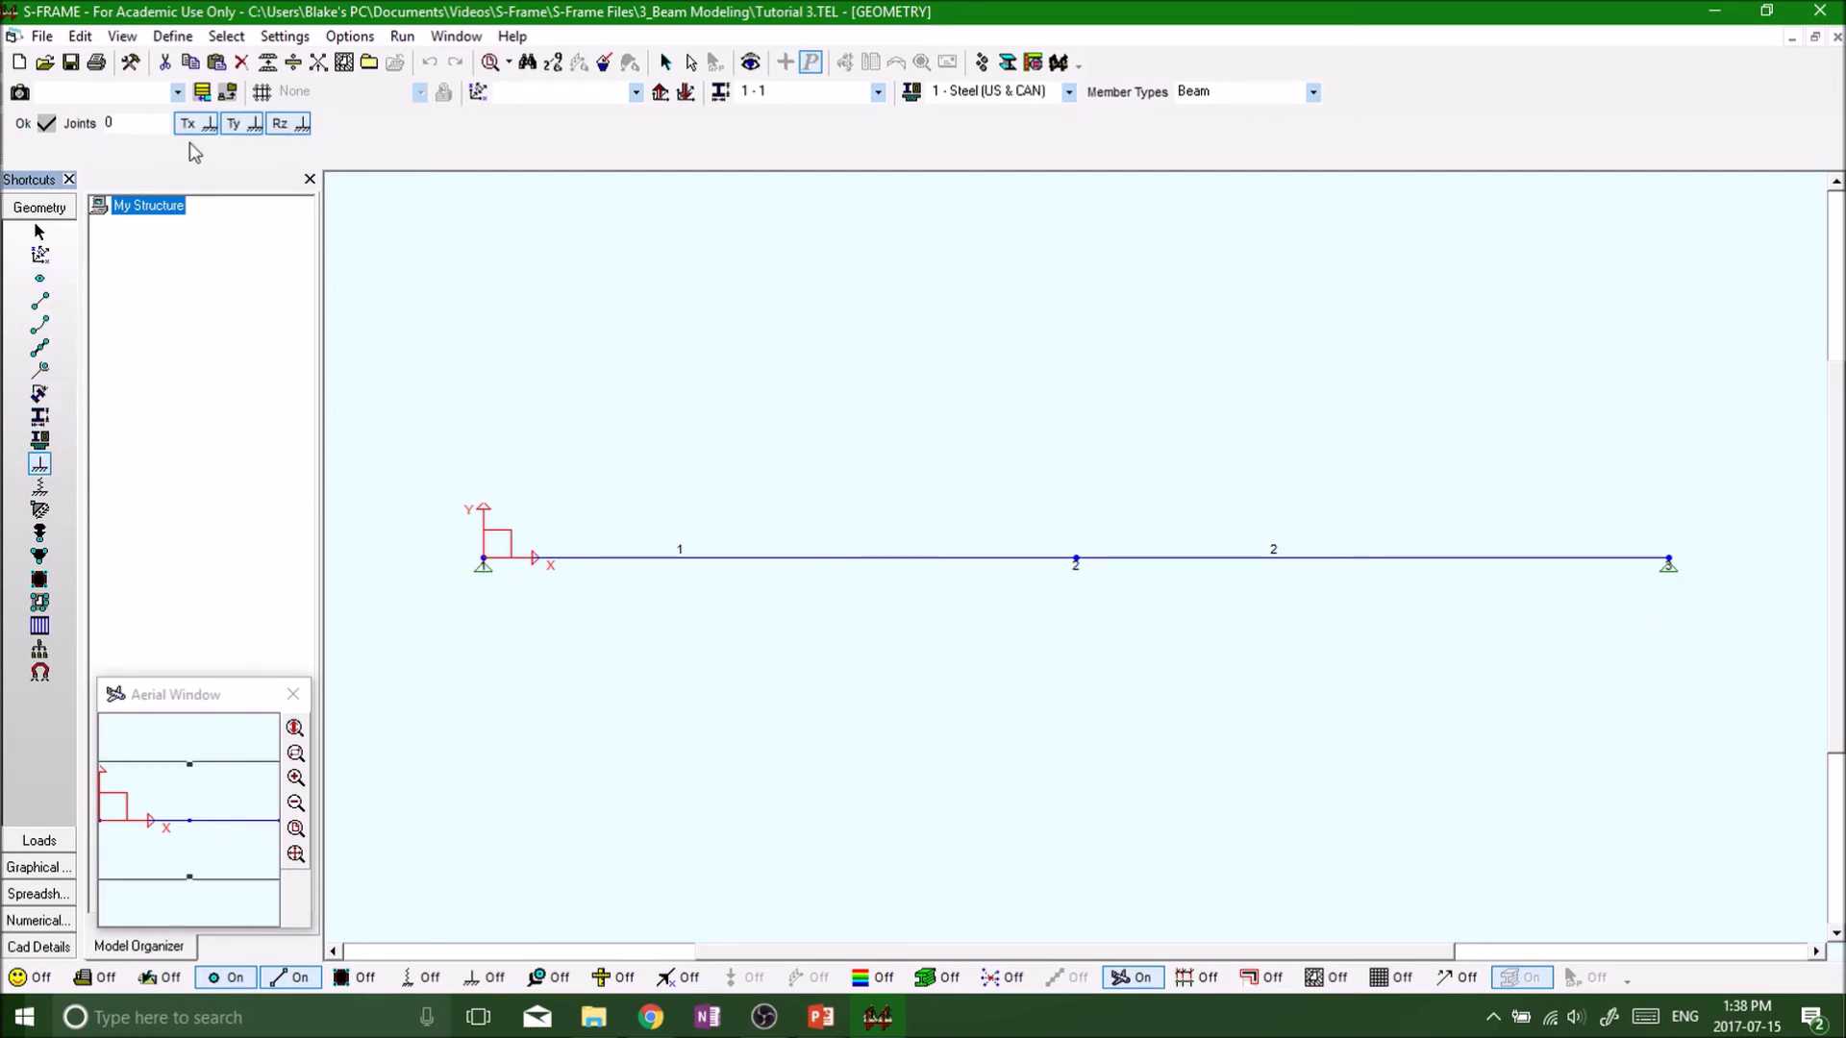
{"action": "left_click", "coordinate": [94, 655]}
Step: Run a Linear Static analysis of the modified beam for both load cases and combinations, and return to the graphical results
{"action": "left_click", "coordinate": [44, 868]}
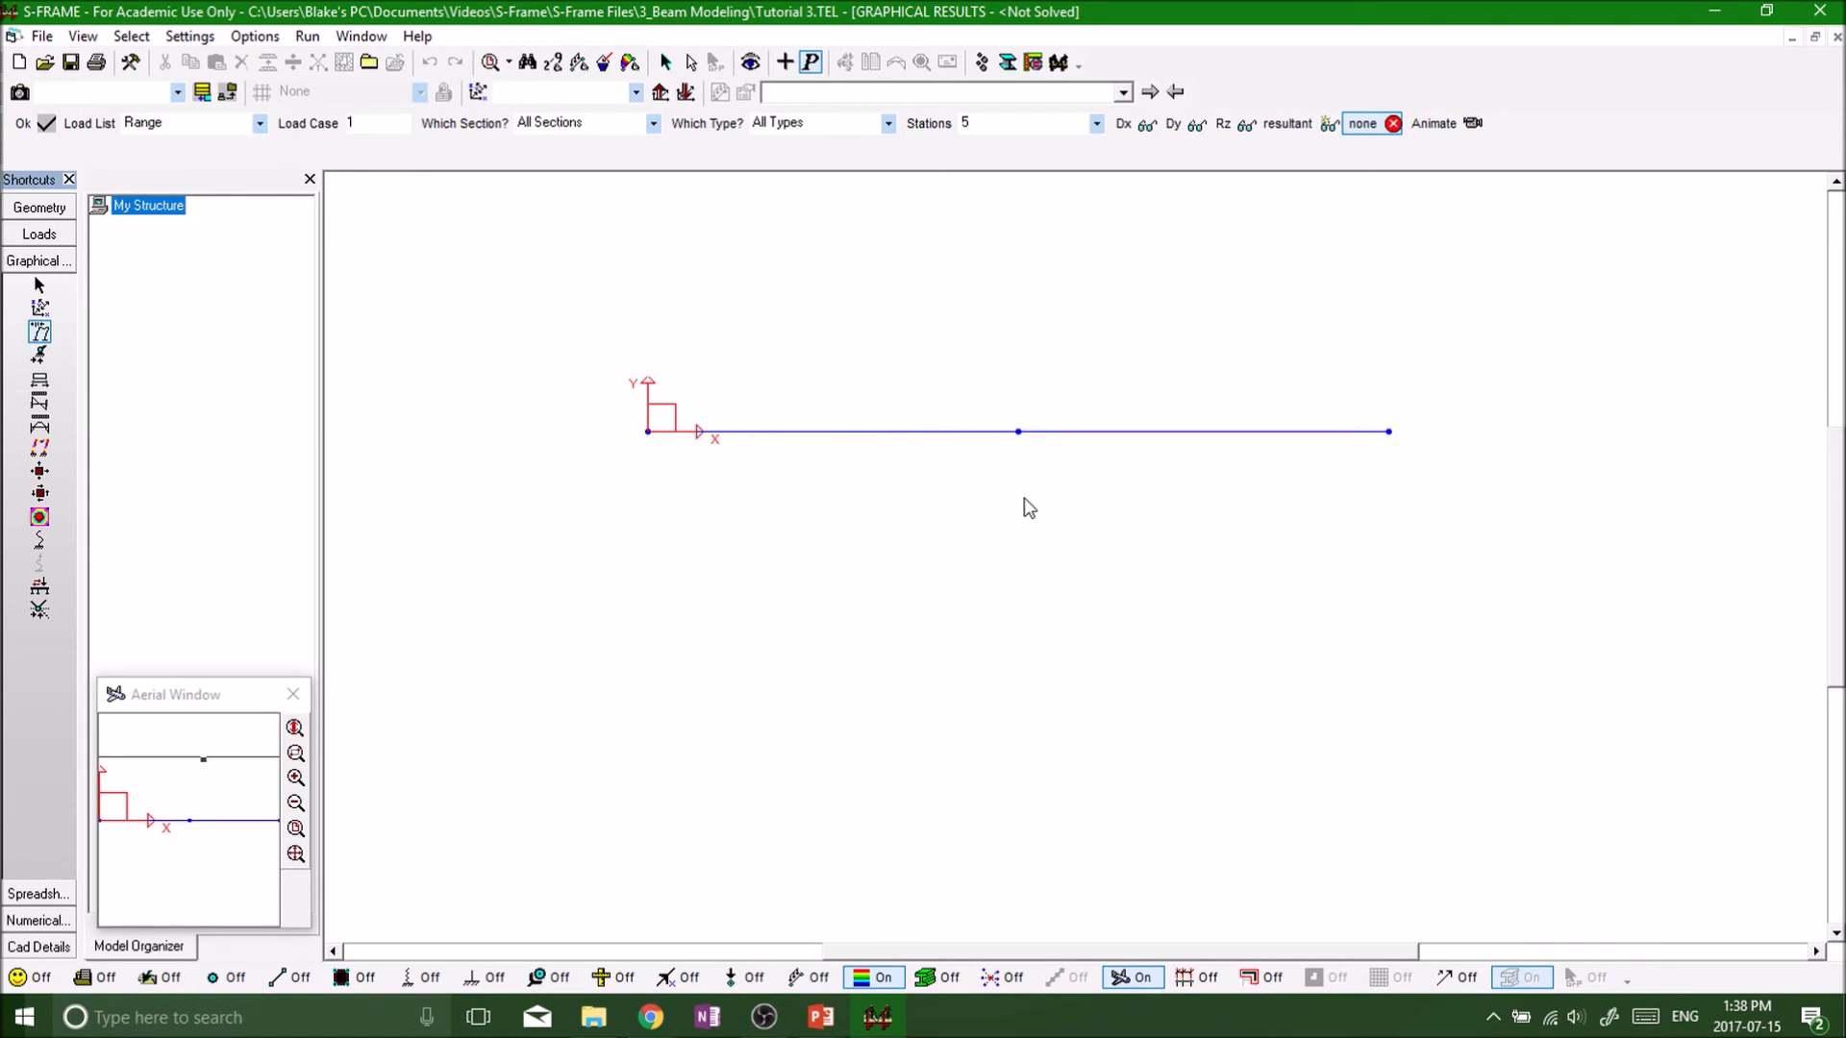
{"action": "left_click", "coordinate": [308, 36]}
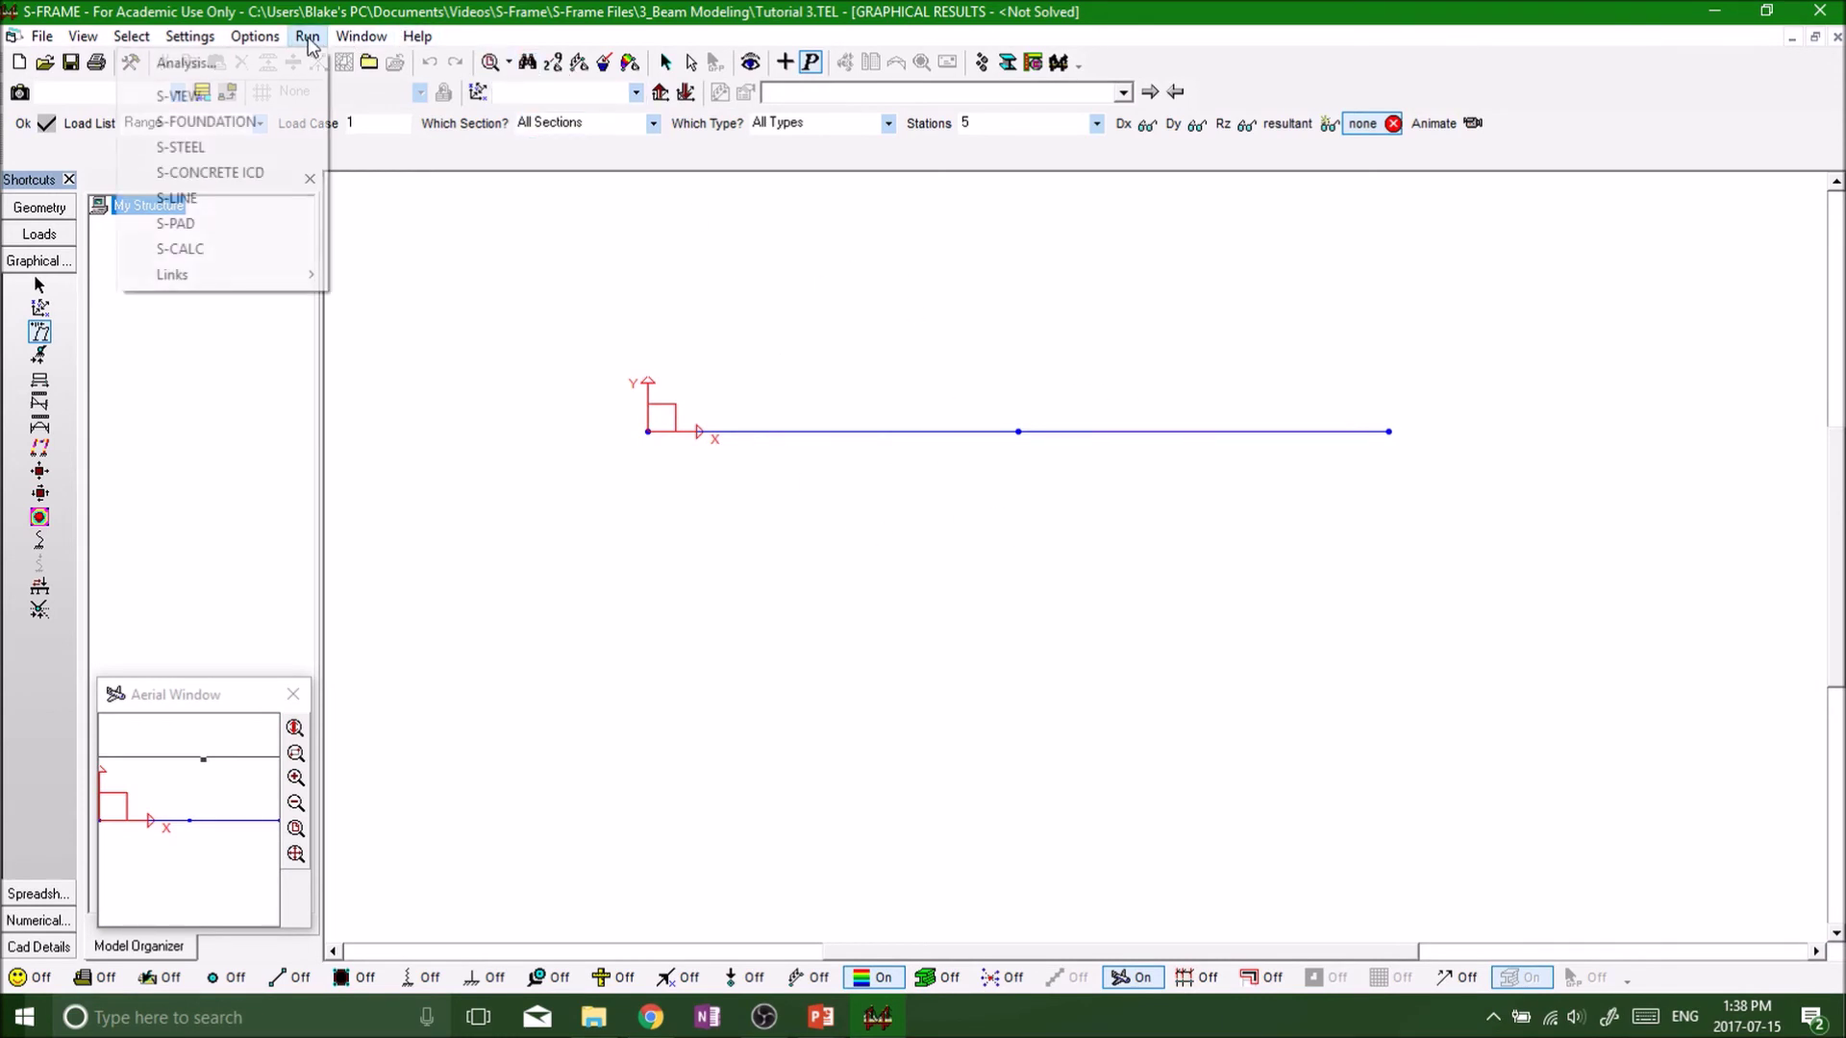
{"action": "left_click", "coordinate": [187, 62]}
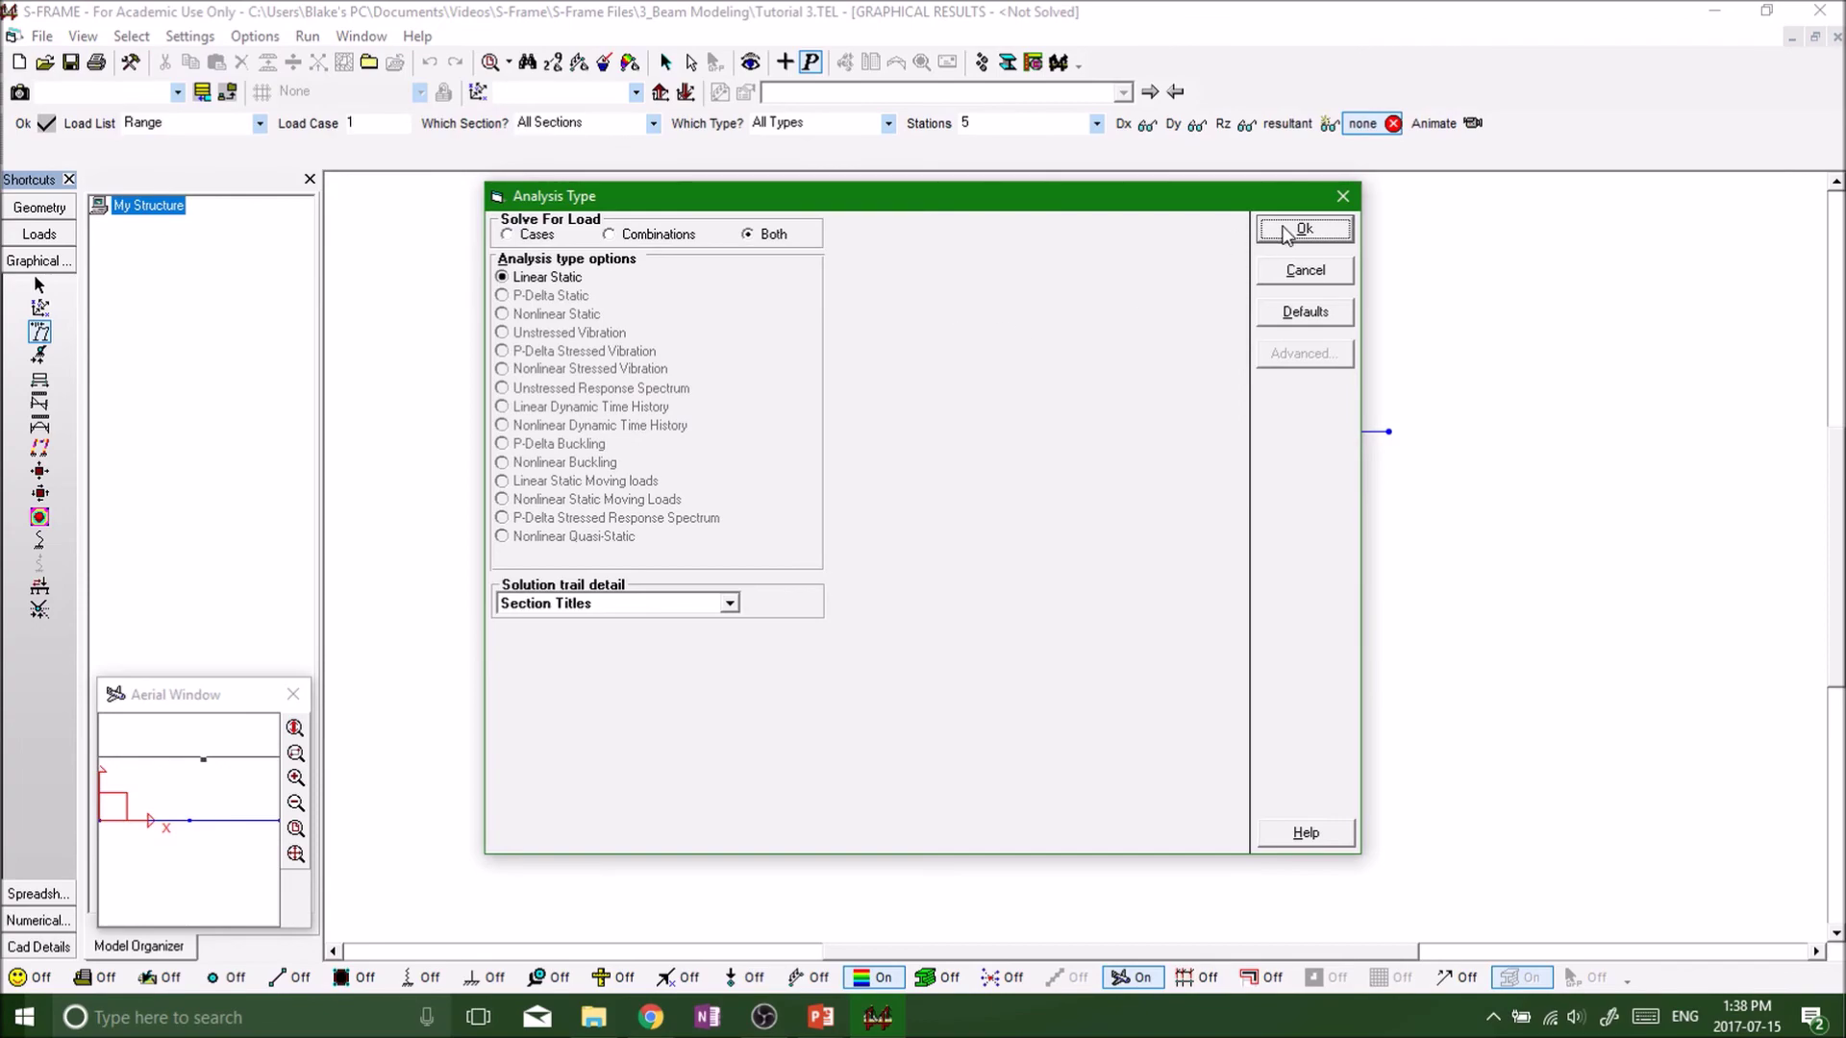
{"action": "left_click", "coordinate": [1282, 235]}
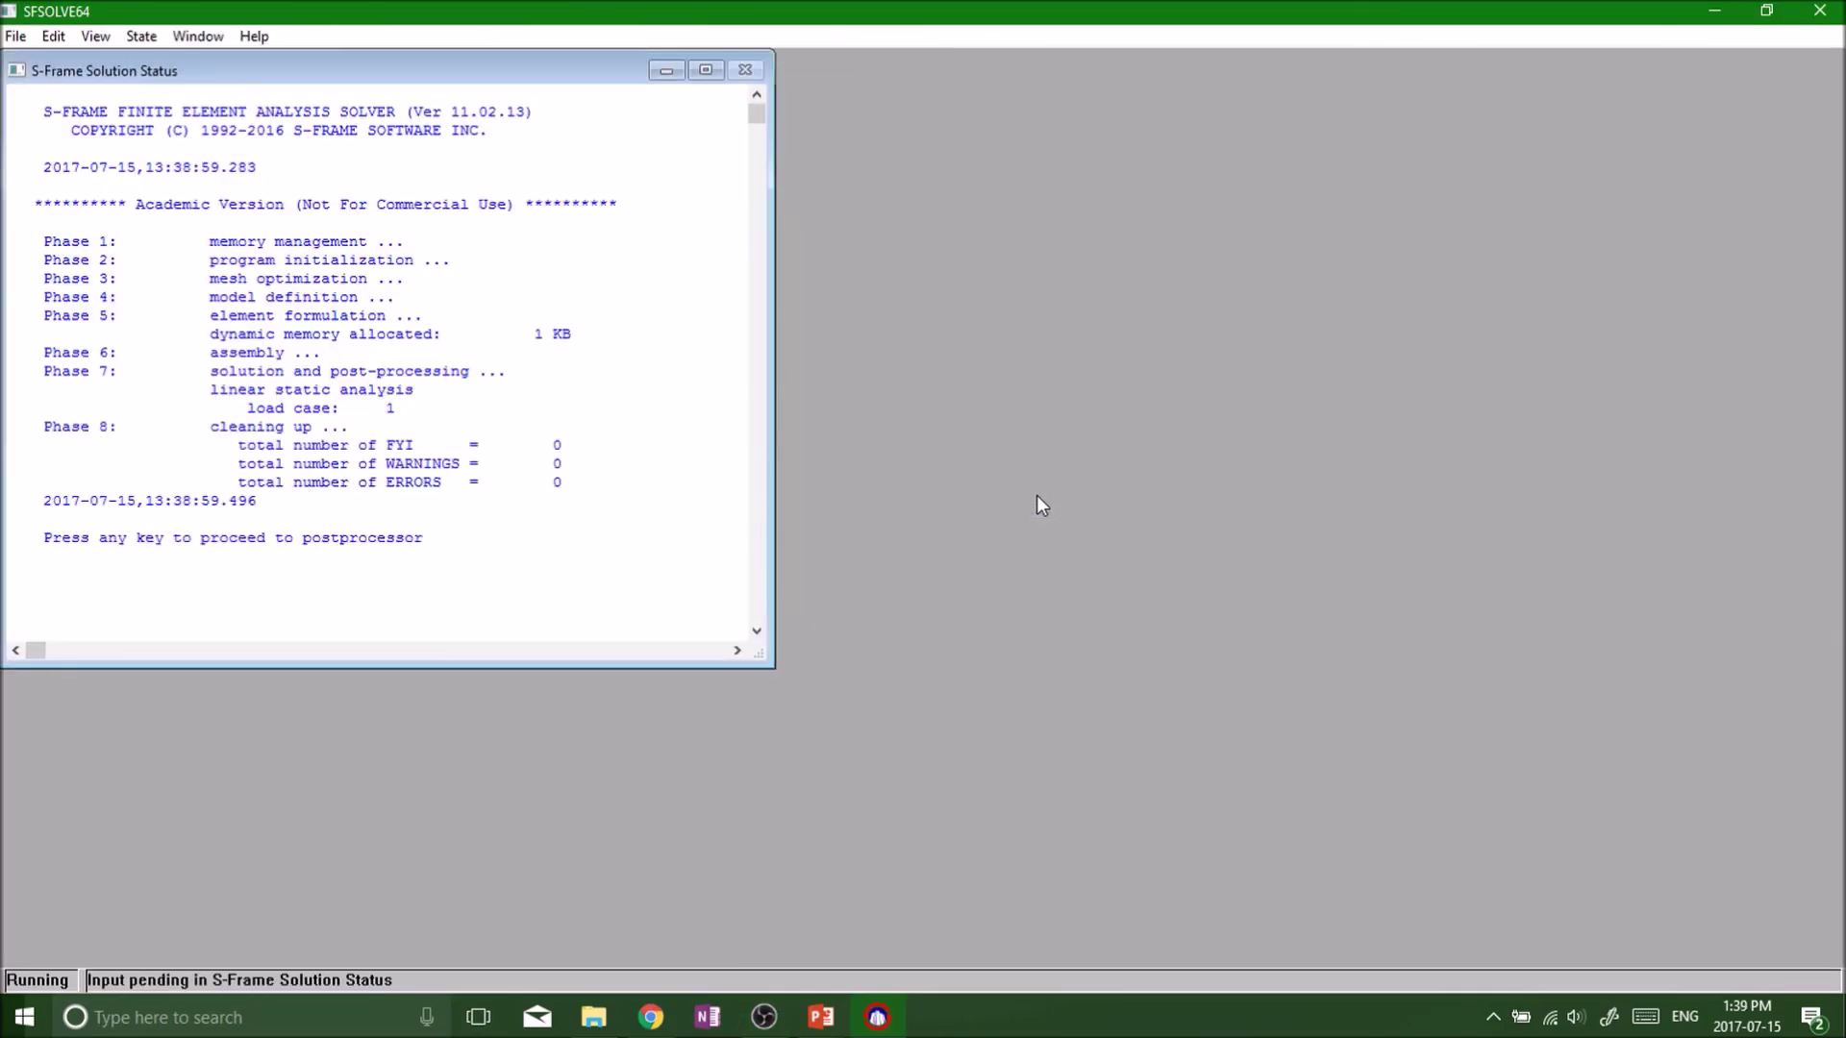
{"action": "key", "text": "Return"}
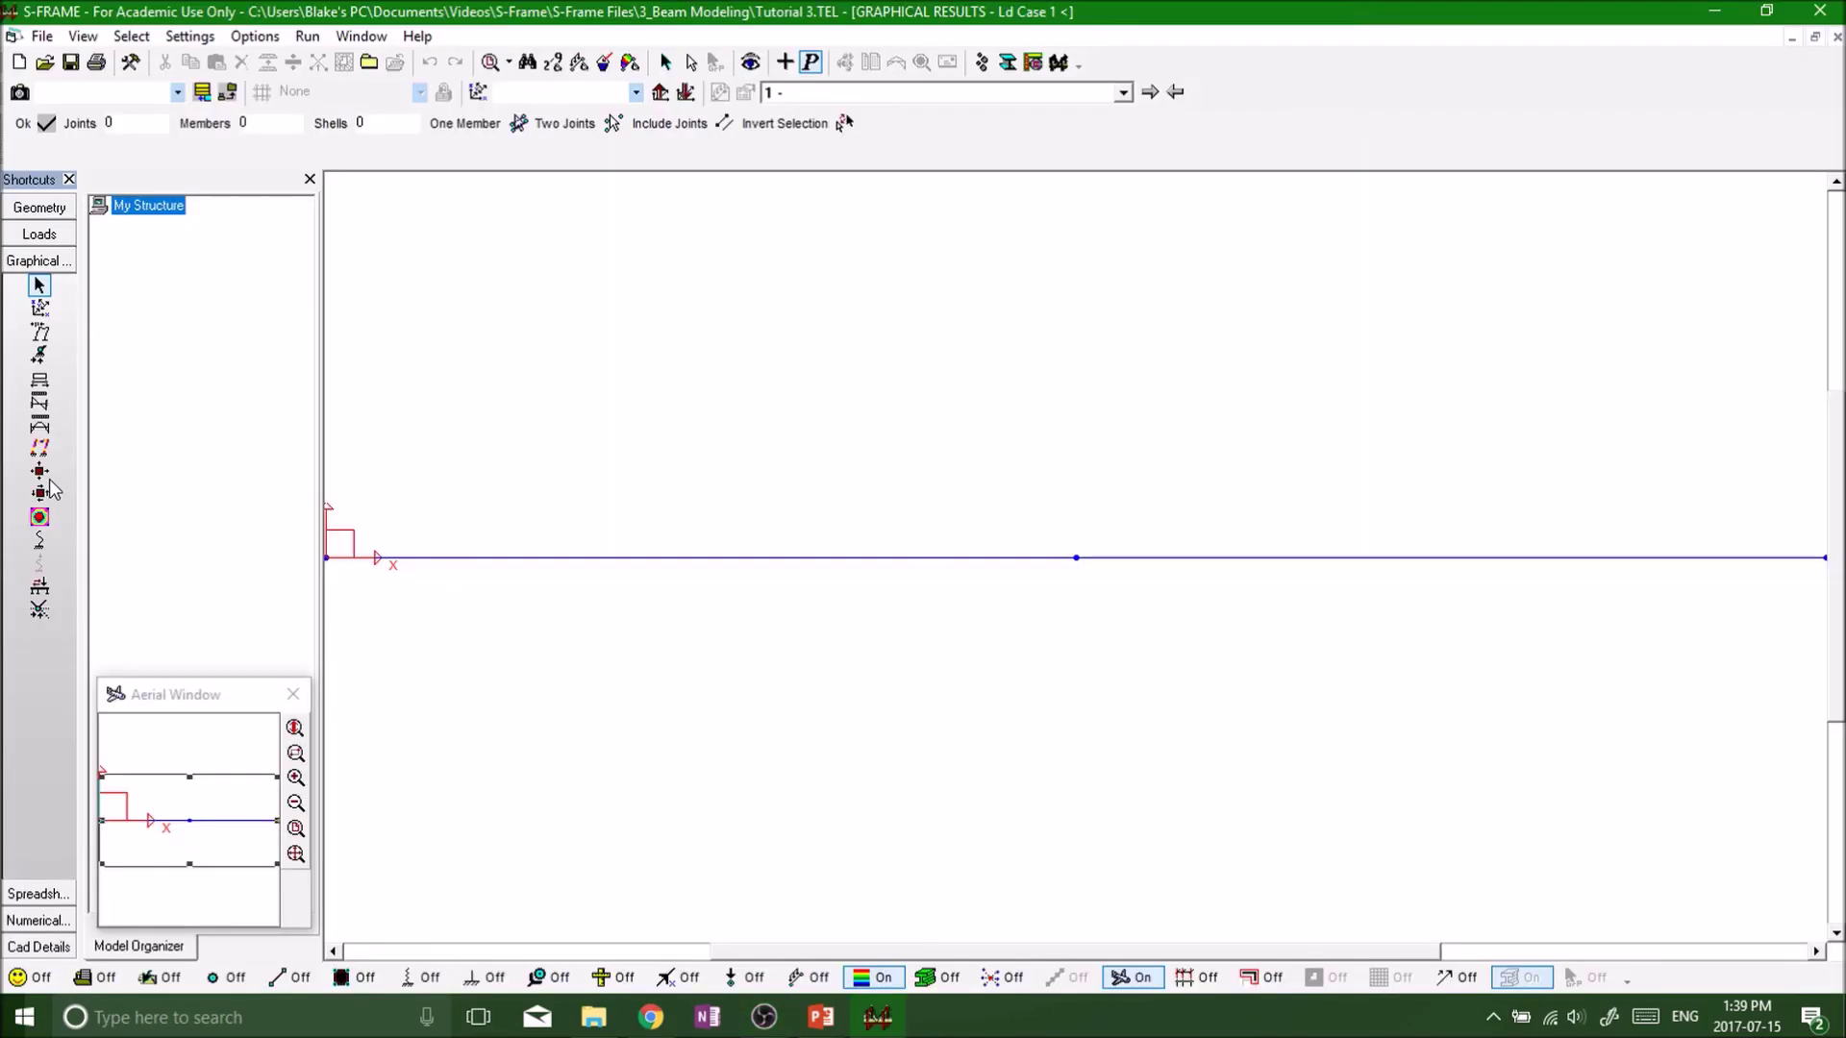
Step: Display the displacement diagram of the re-analysed beam with the full deflected curve in view
{"action": "left_click", "coordinate": [40, 334]}
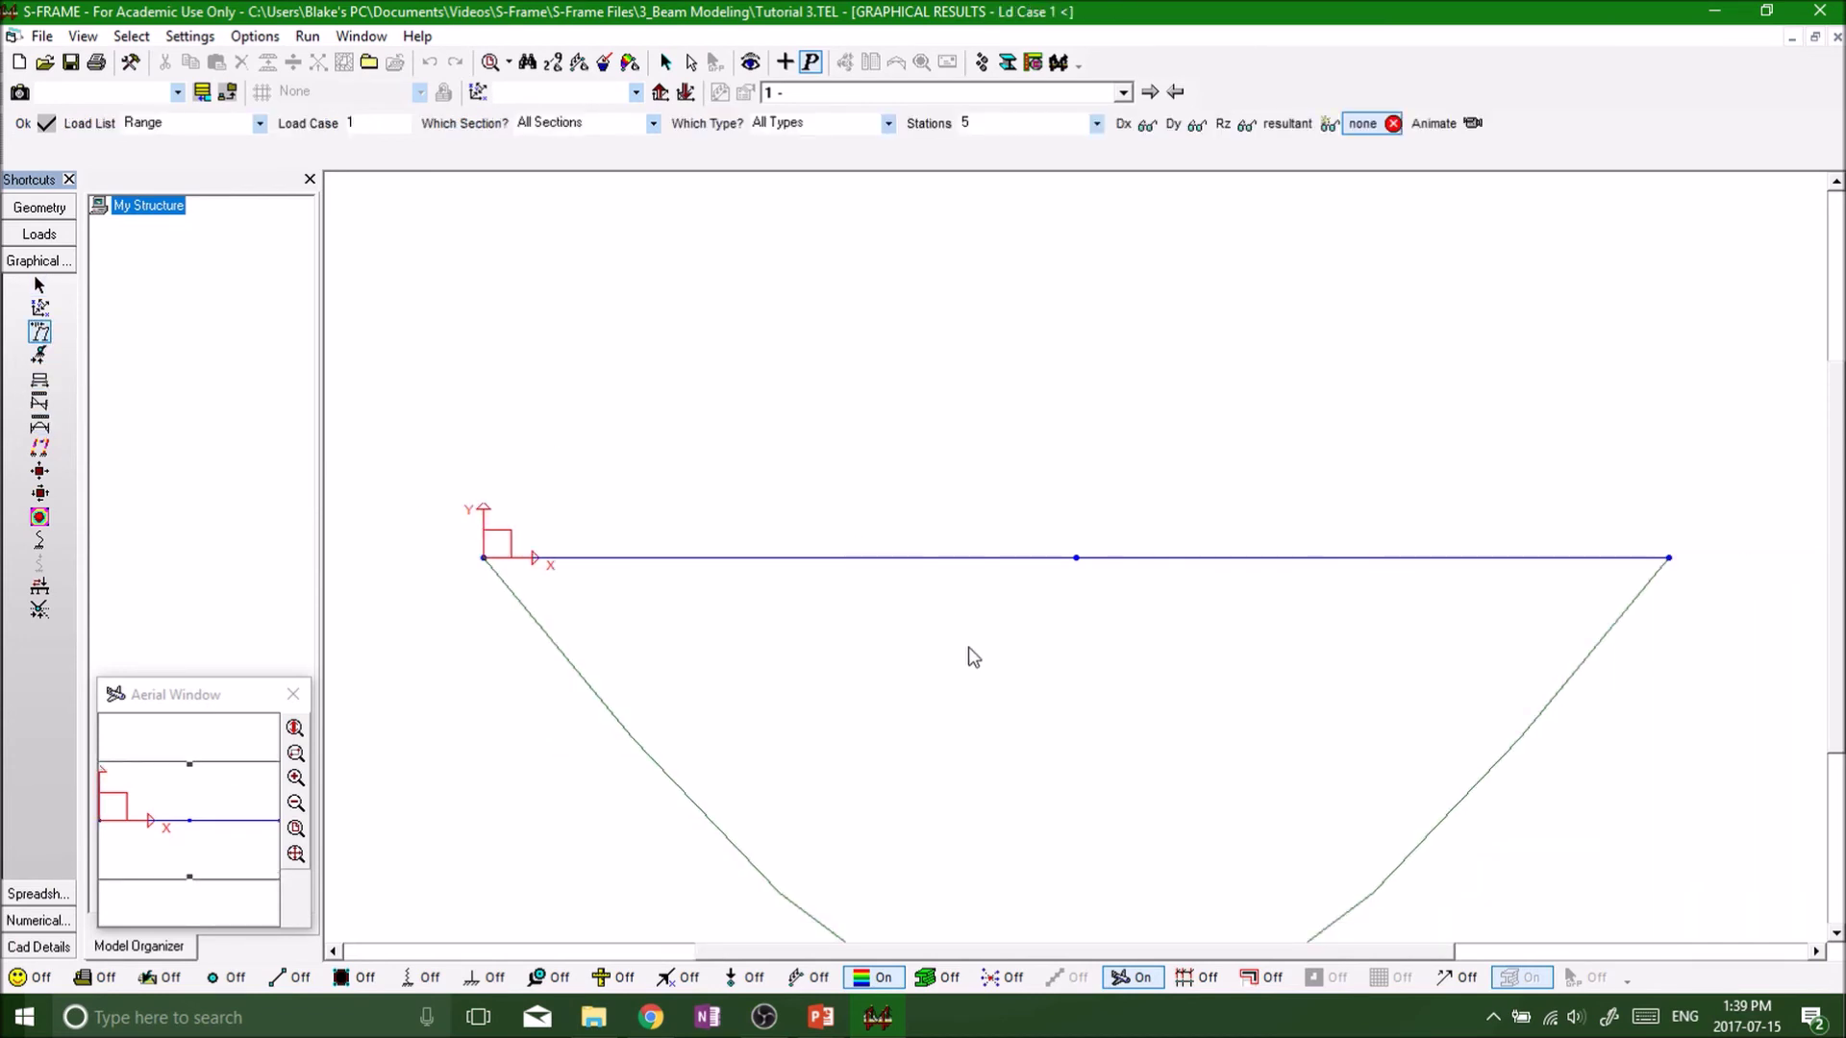
{"action": "scroll", "coordinate": [995, 653], "scroll_direction": "down", "scroll_amount": 1}
{"action": "scroll", "coordinate": [1073, 722], "scroll_direction": "down", "scroll_amount": 1}
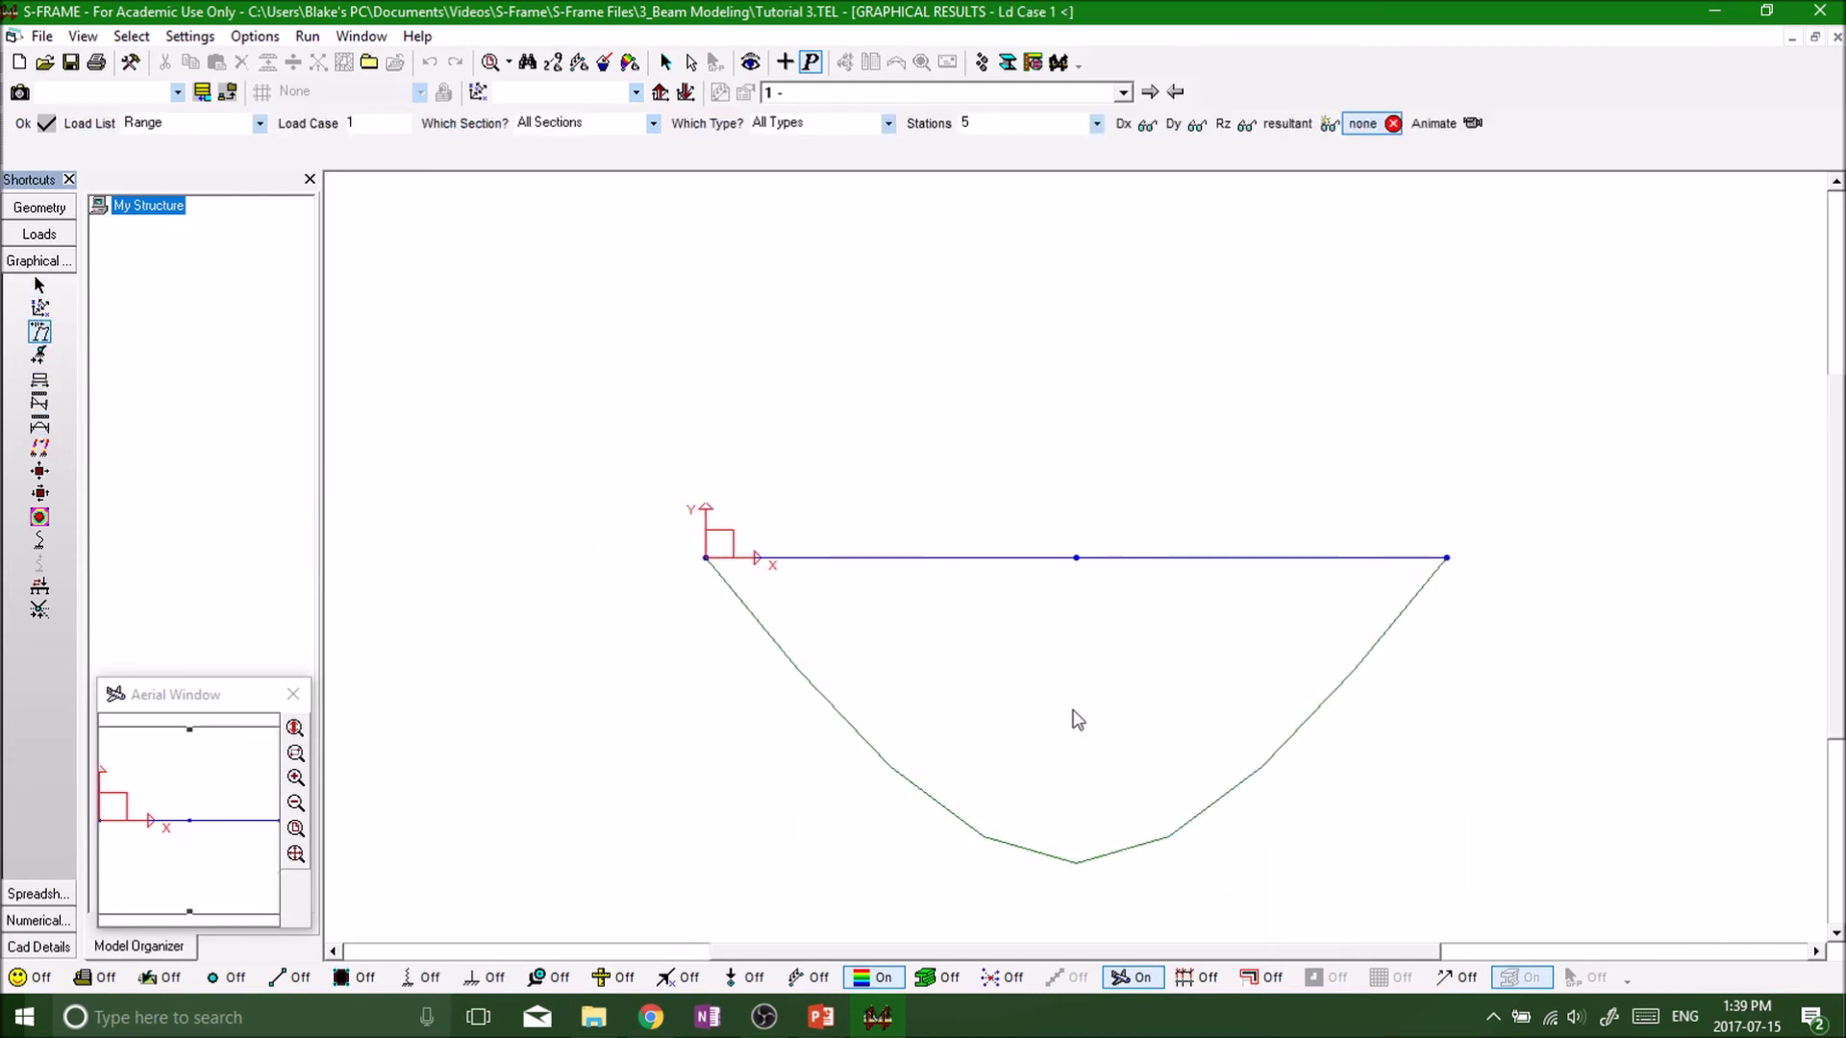
{"action": "scroll", "coordinate": [1094, 706], "scroll_direction": "down", "scroll_amount": 1}
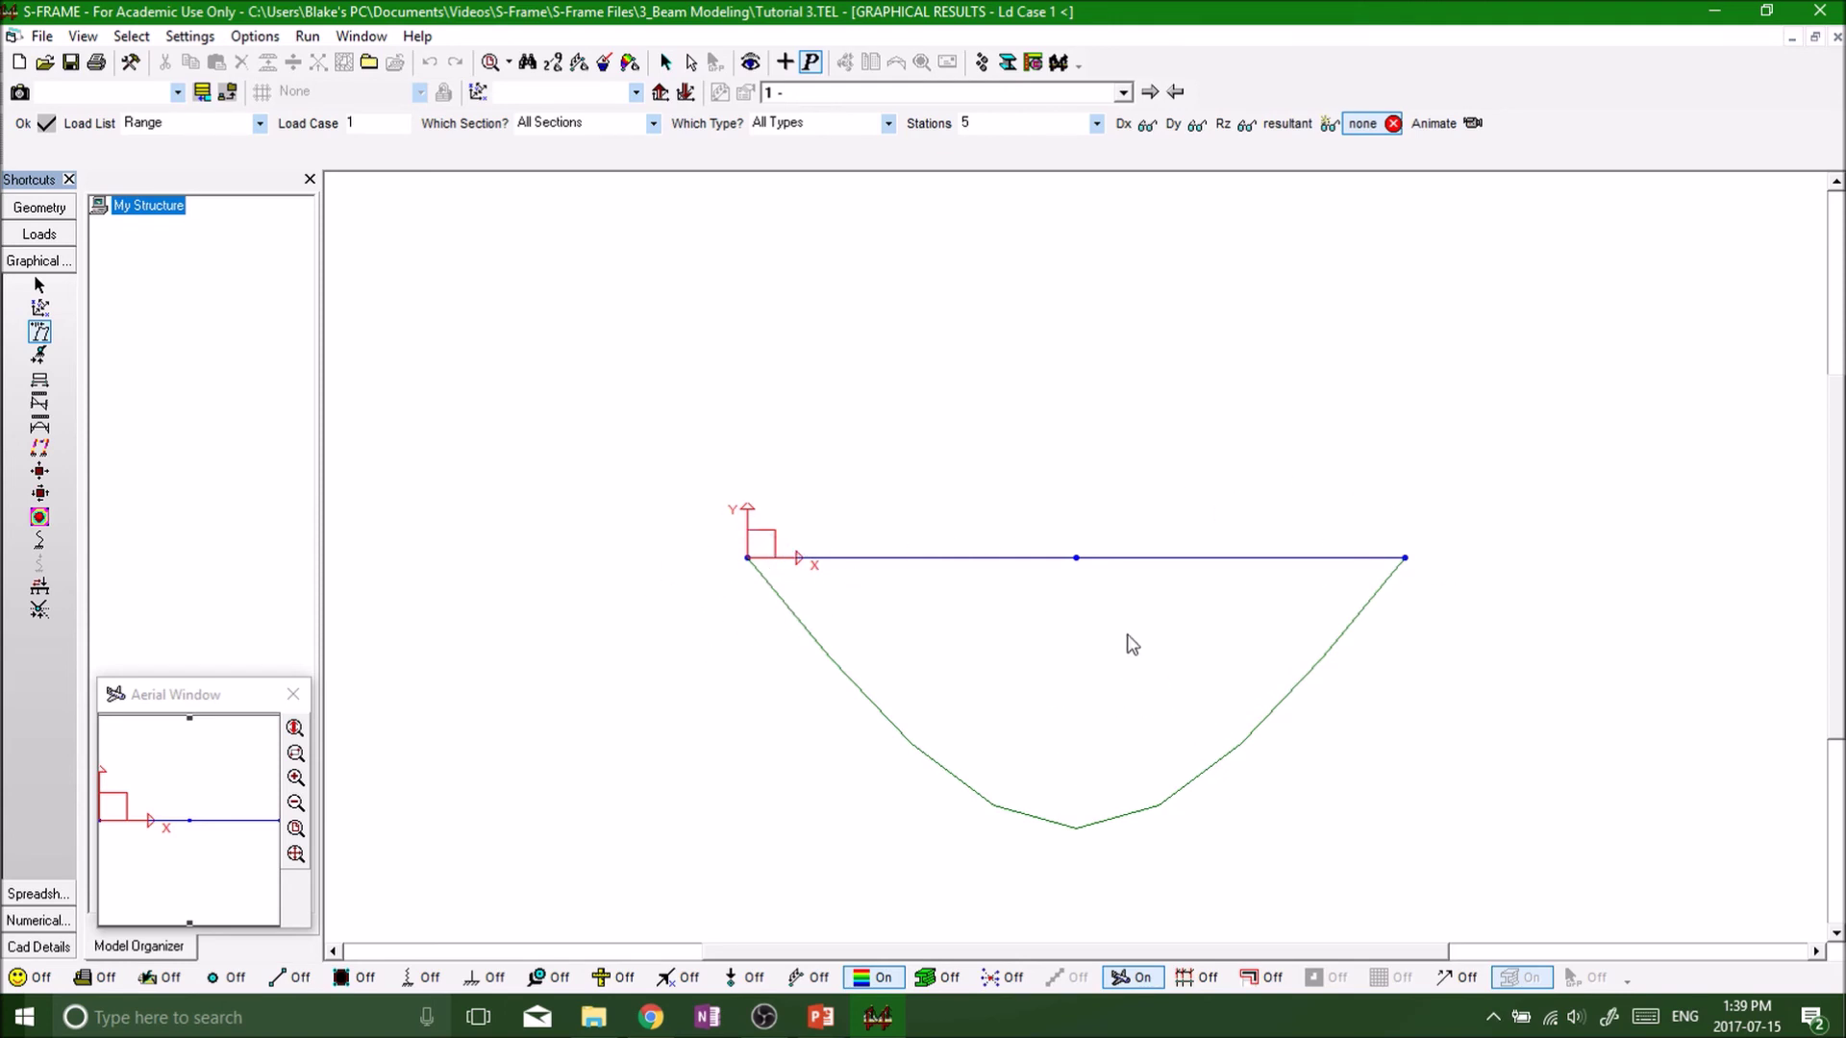
{"action": "scroll", "coordinate": [1133, 640], "scroll_direction": "down", "scroll_amount": 1}
{"action": "middle_click_drag", "start_coordinate": [1127, 637], "coordinate": [795, 494]}
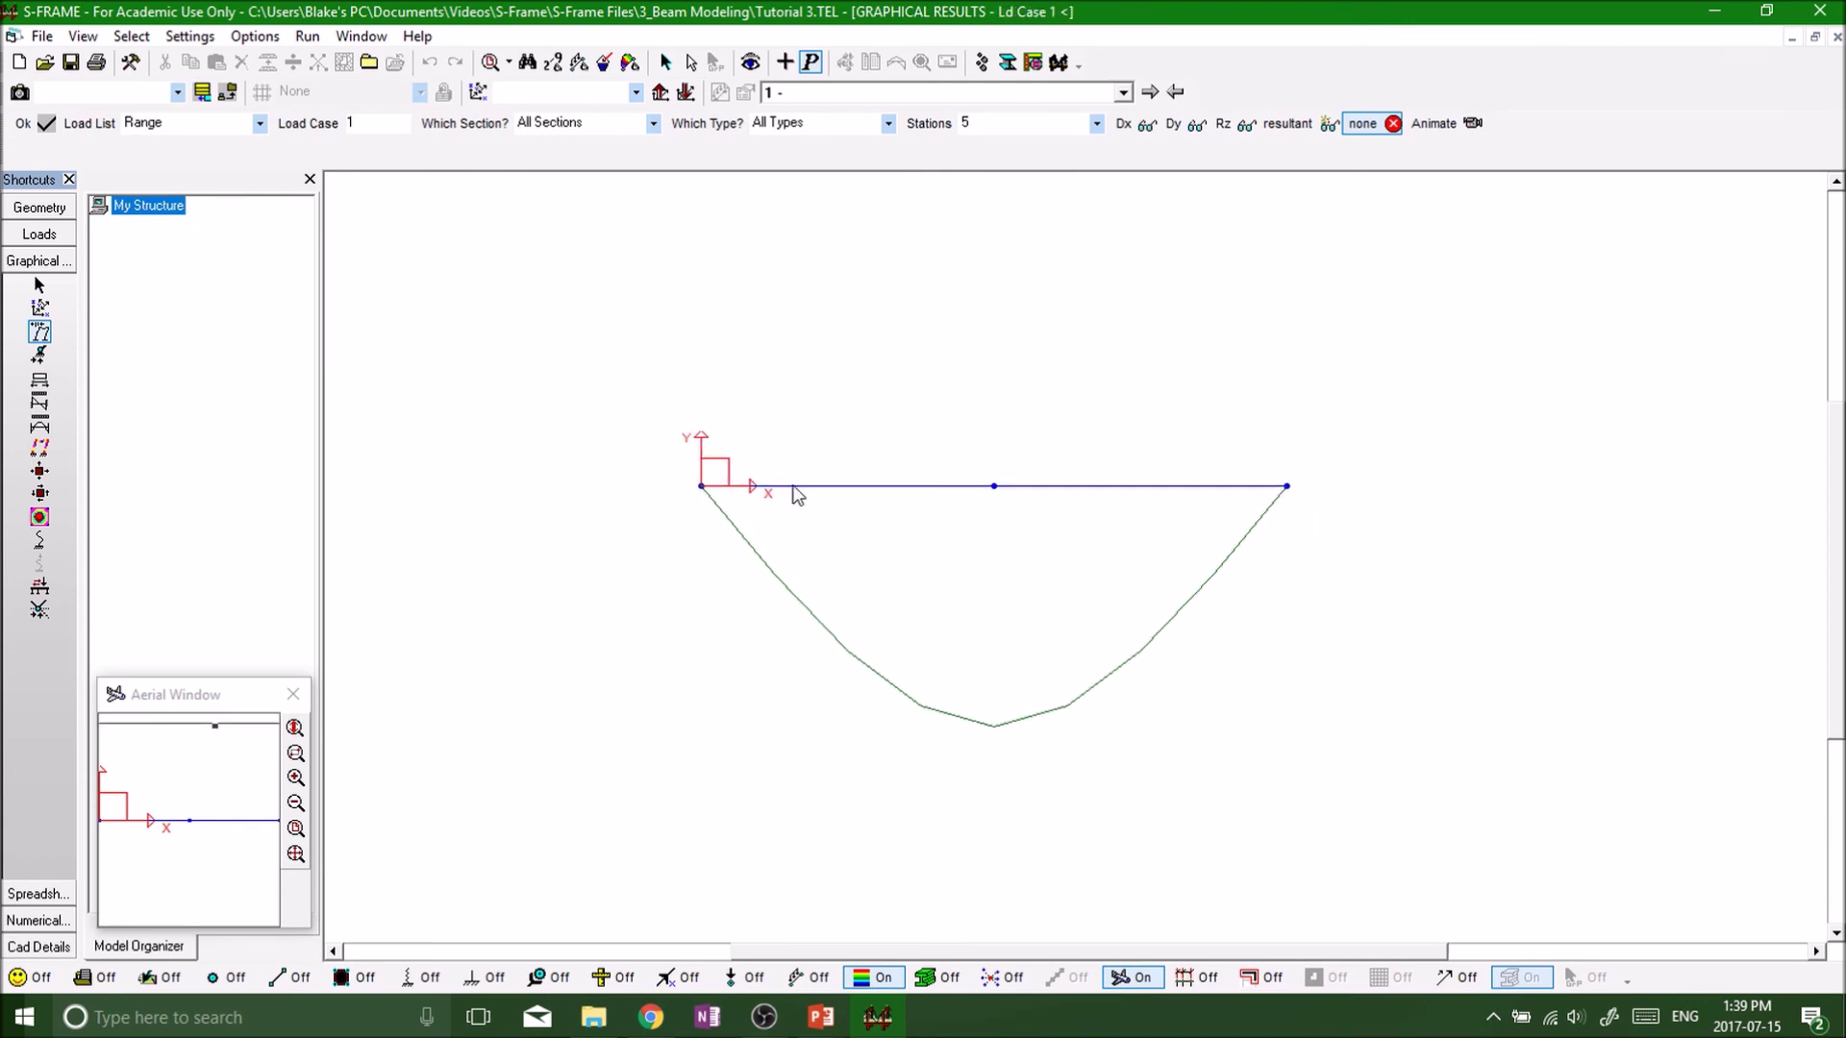